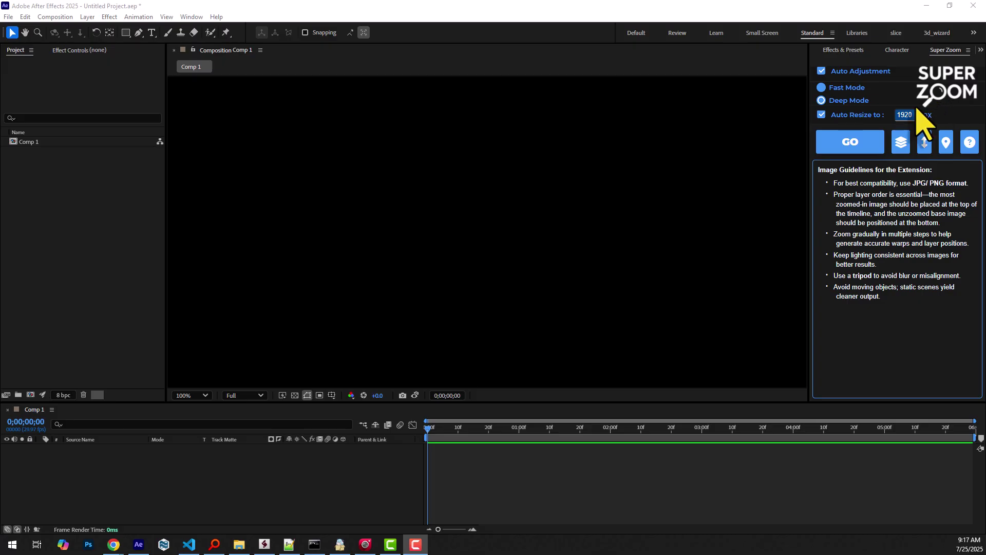
Step: Commit the 1920 px auto-resize width and bring up the Eiffel Tower photos folder
click(850, 142)
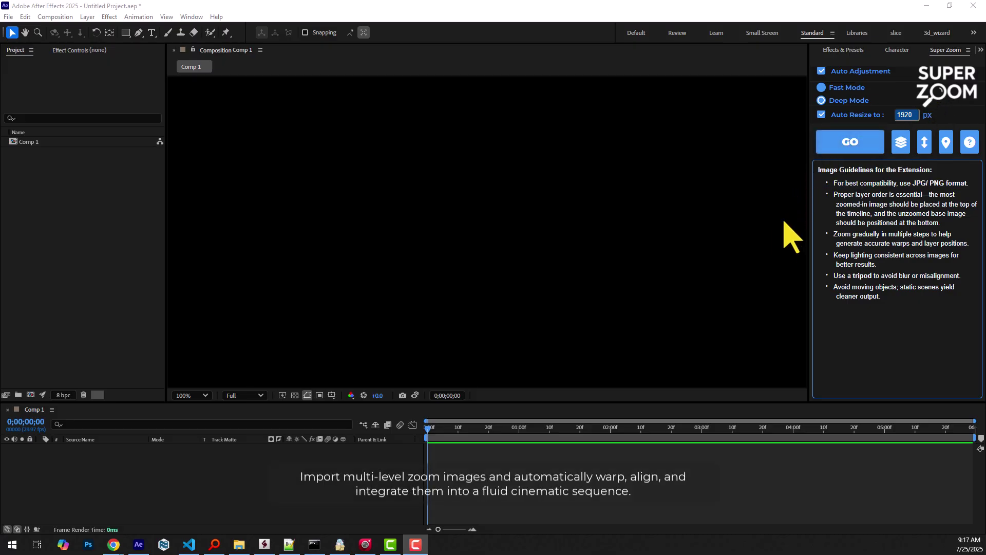
click(240, 546)
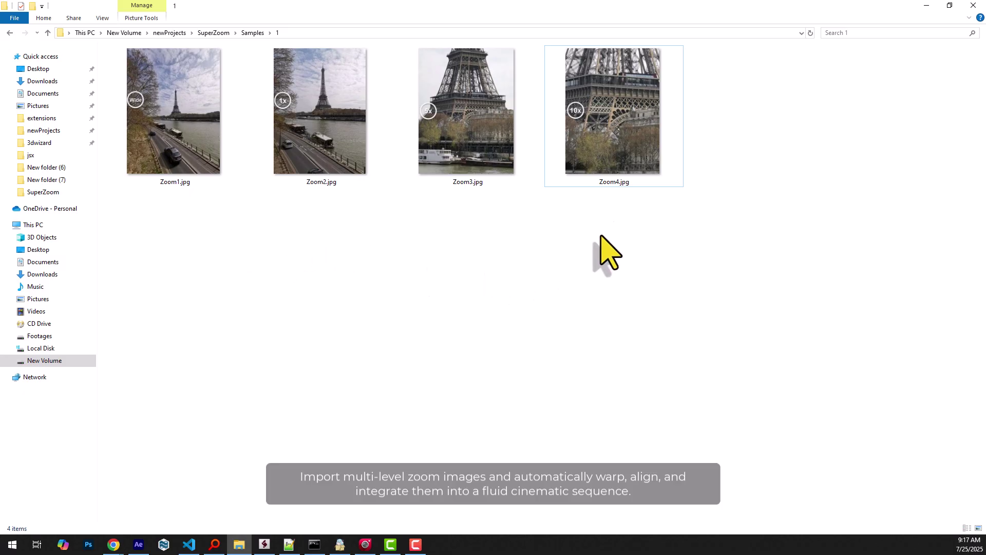
Step: Preview Zoom1.jpg through Zoom4.jpg full-size, then select all four photos
double_click(170, 174)
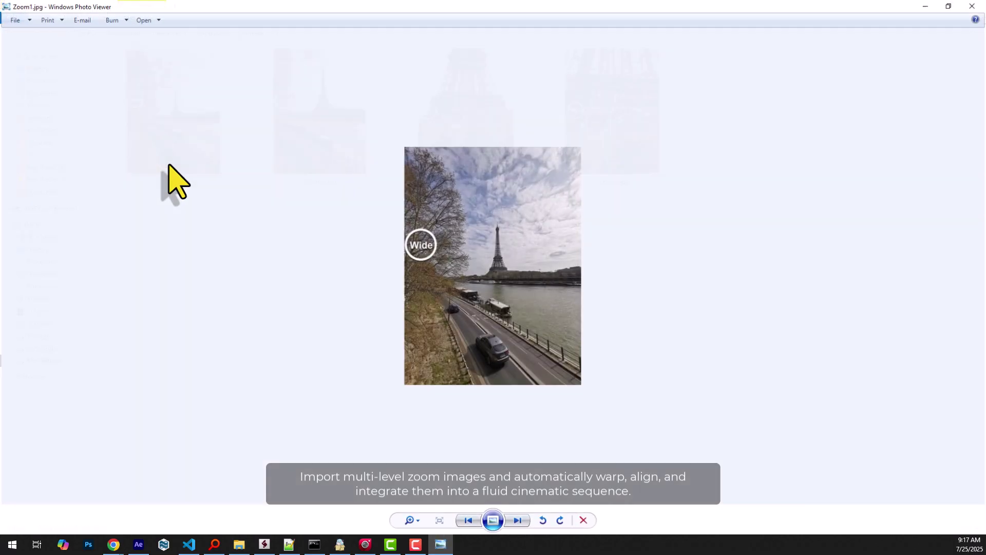
key(Right)
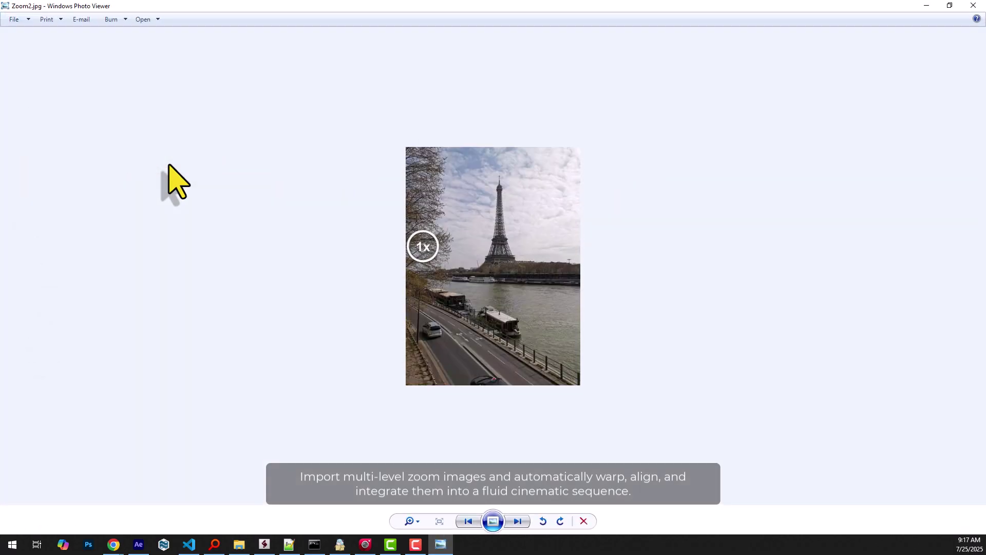
key(Right)
key(Right)
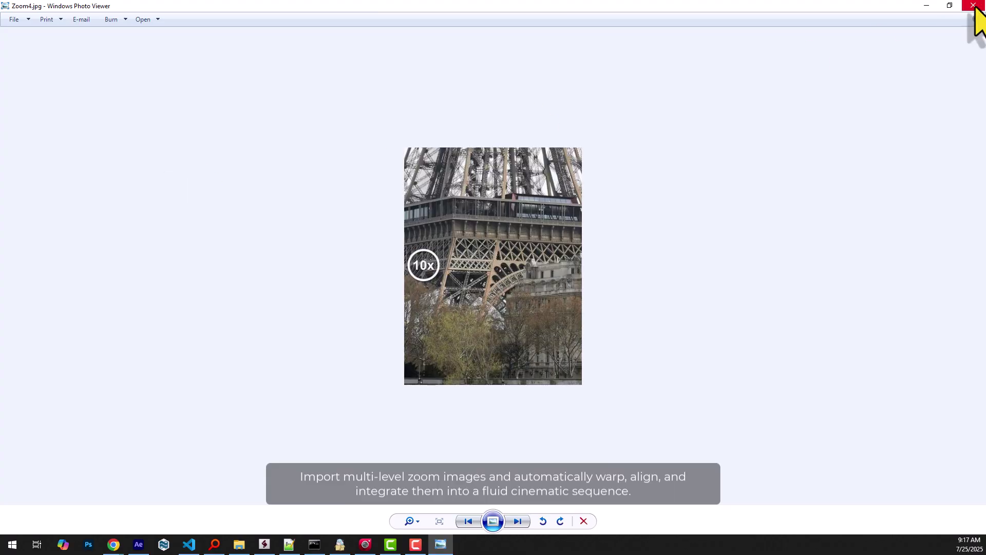
click(975, 6)
mouse_move(173, 223)
mouse_down()
mouse_move(624, 116)
mouse_move(143, 543)
mouse_move(158, 462)
mouse_up()
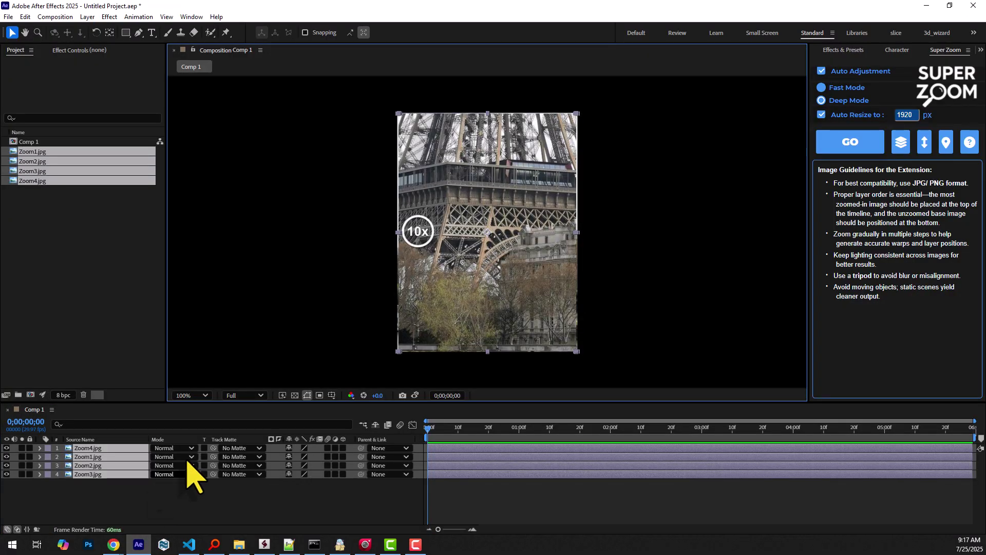
Step: Sort the layers with Zoom4 on top and generate the SuperZoom composition
click(265, 512)
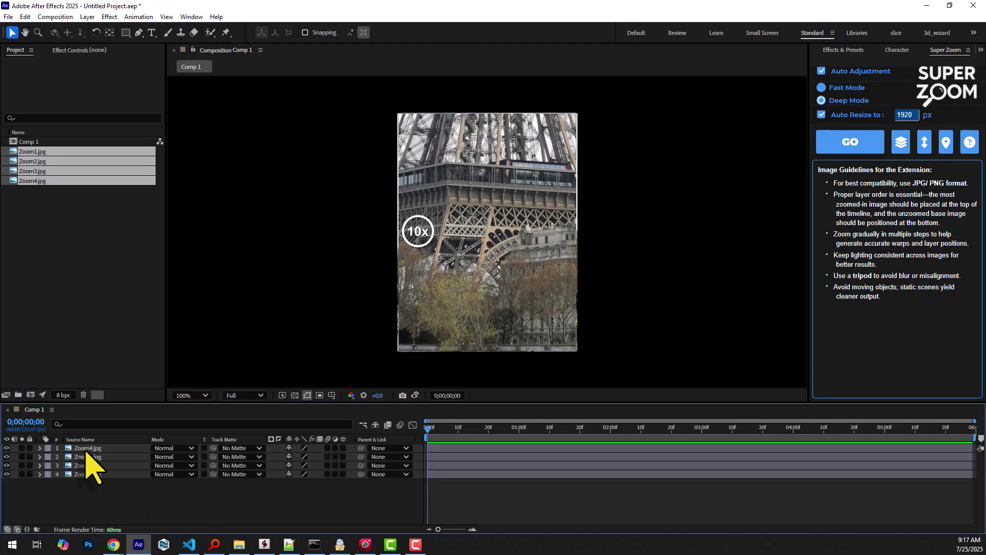
click(923, 142)
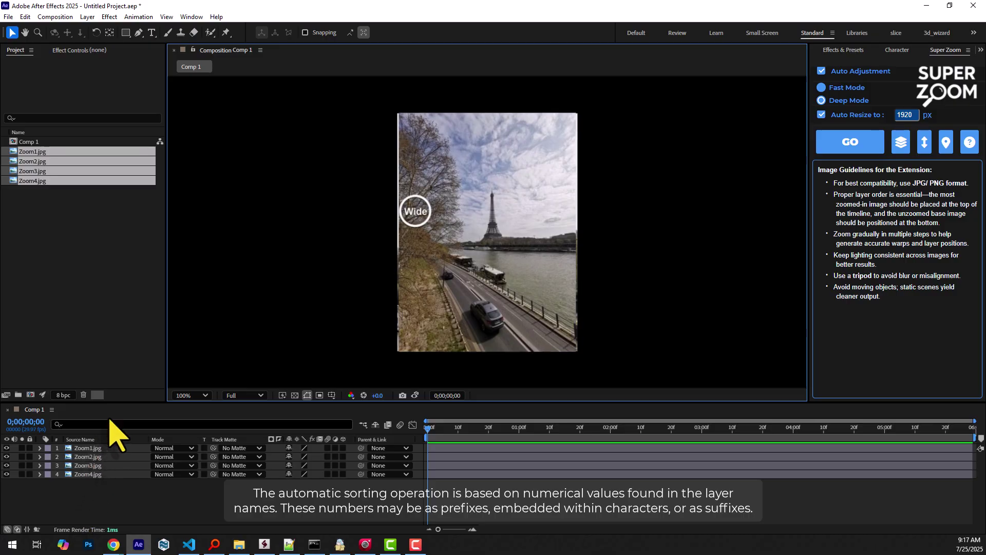
click(926, 143)
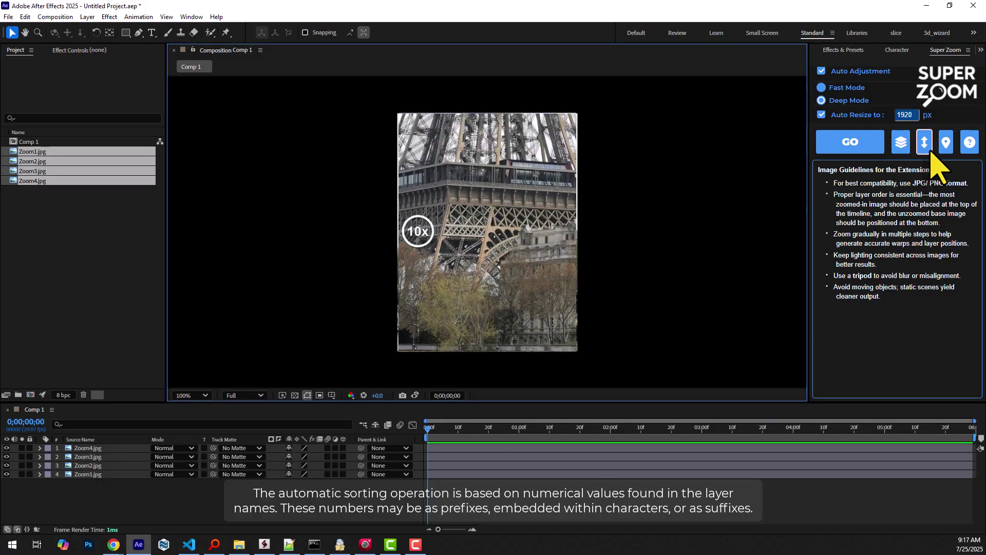
click(851, 142)
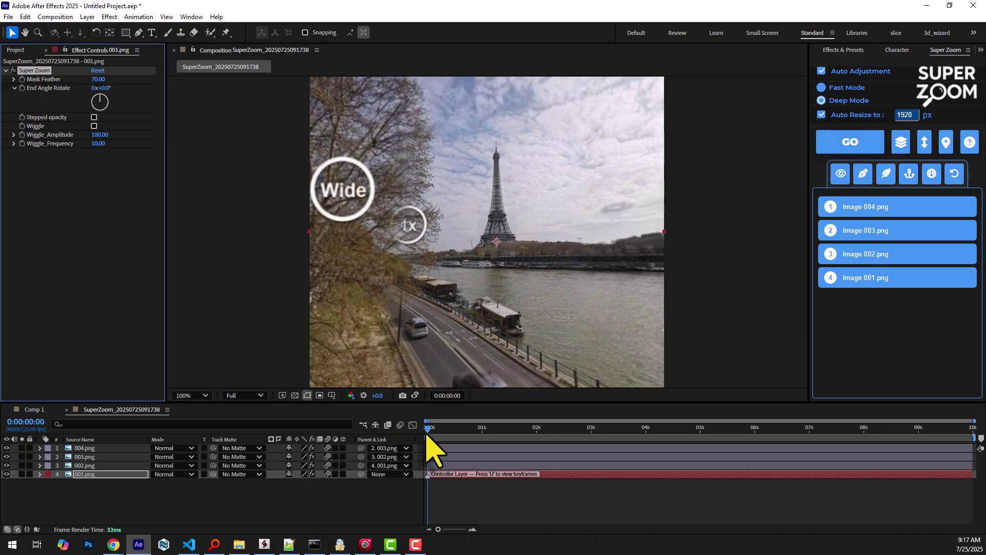
Step: Apply Exponential Scale to the SuperZoom's Scale keyframes
mouse_move(430, 429)
mouse_down()
mouse_move(551, 428)
mouse_move(429, 429)
mouse_up()
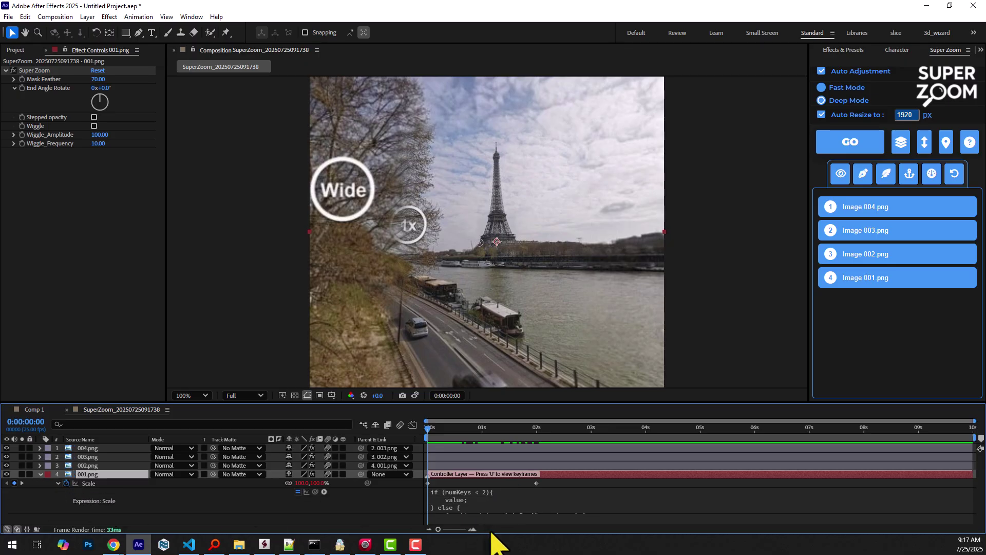
click(493, 497)
right_click(96, 483)
mouse_move(165, 465)
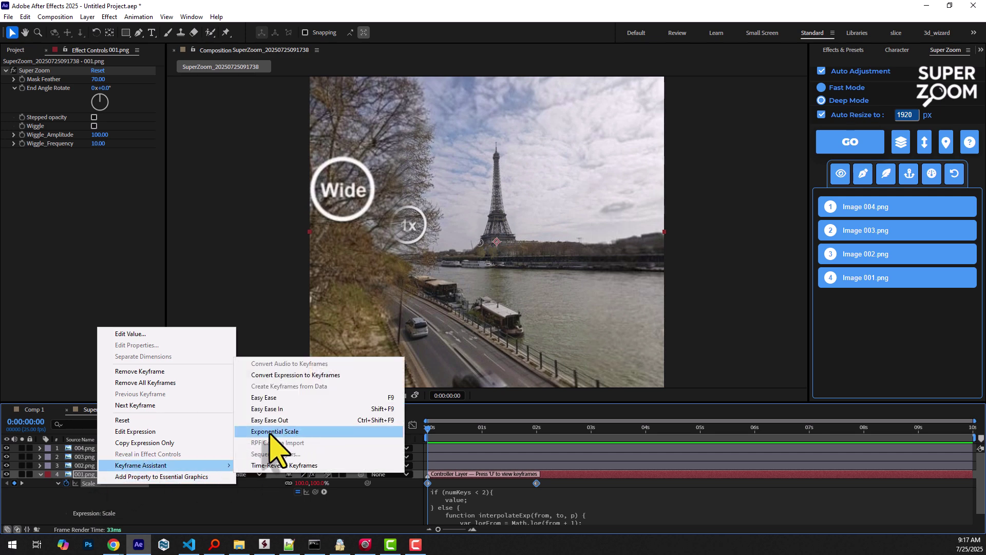
click(337, 511)
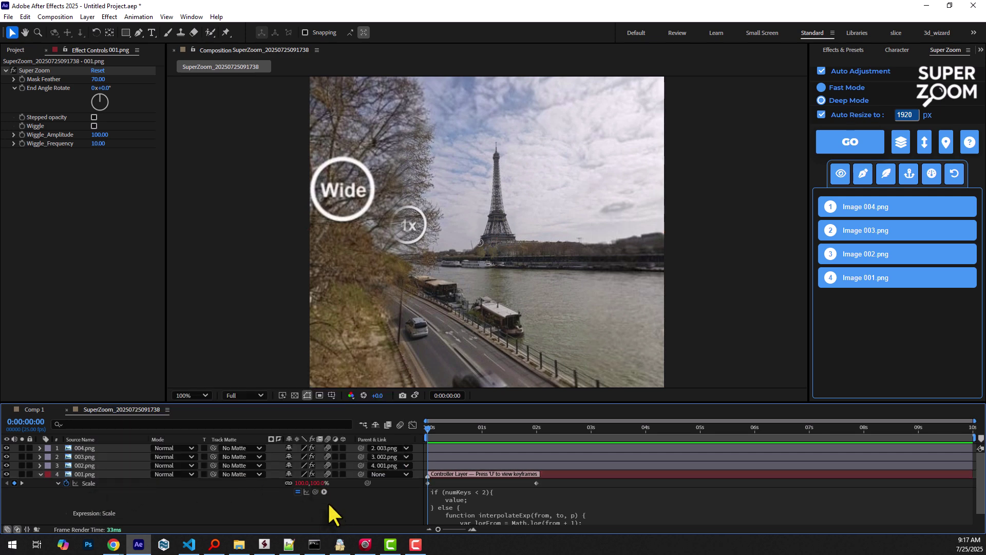
Step: Adjust Scale at the fully zoomed tower close-up and scrub back partway
drag(463, 429, 587, 463)
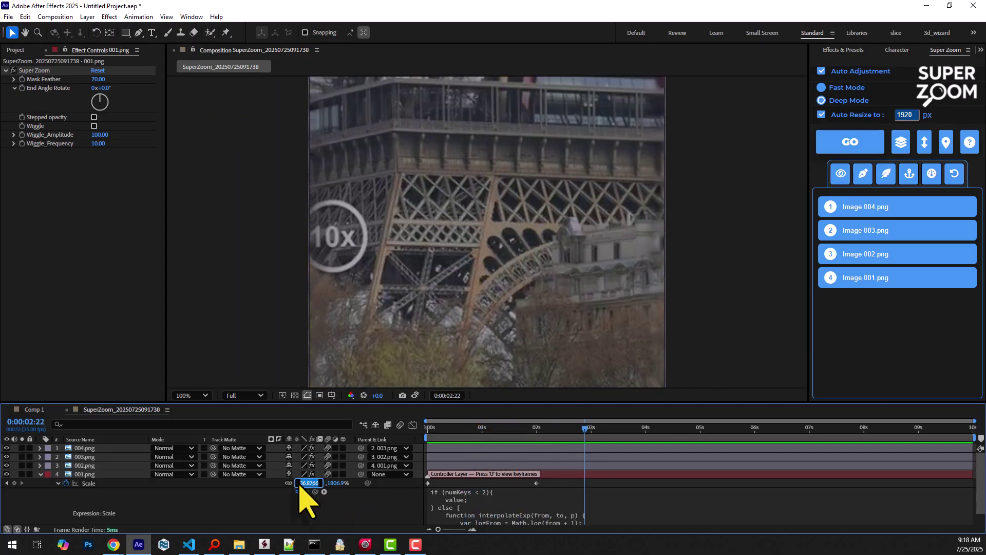
text(200.0,200.0%)
key(Return)
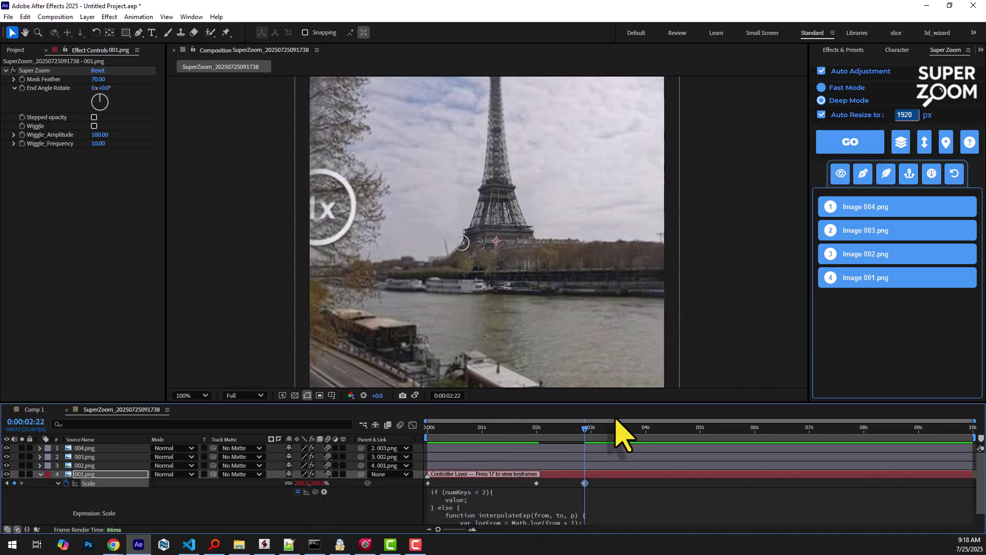
mouse_move(587, 429)
mouse_down()
mouse_move(431, 431)
mouse_move(546, 431)
mouse_move(537, 440)
mouse_move(427, 431)
mouse_up()
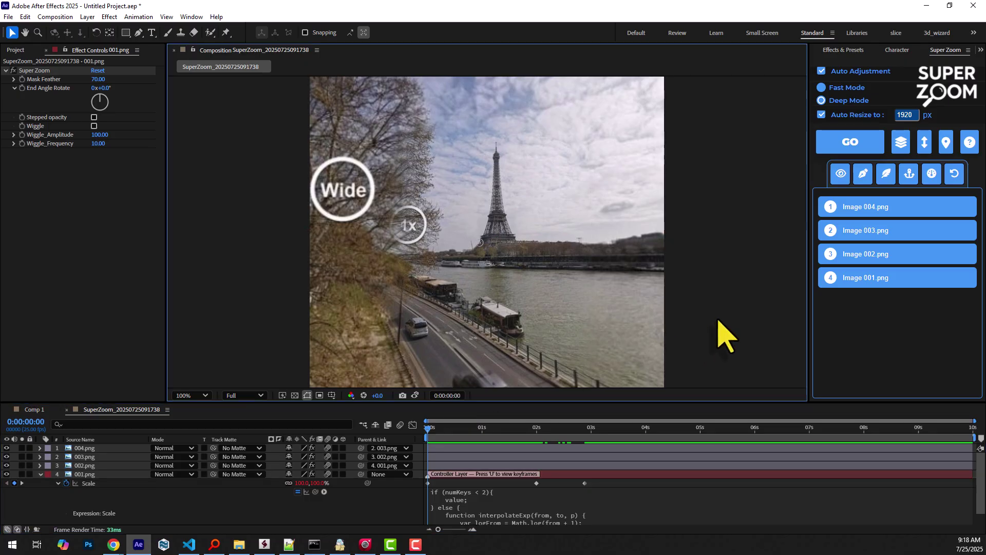
scroll(725, 336, down, 1)
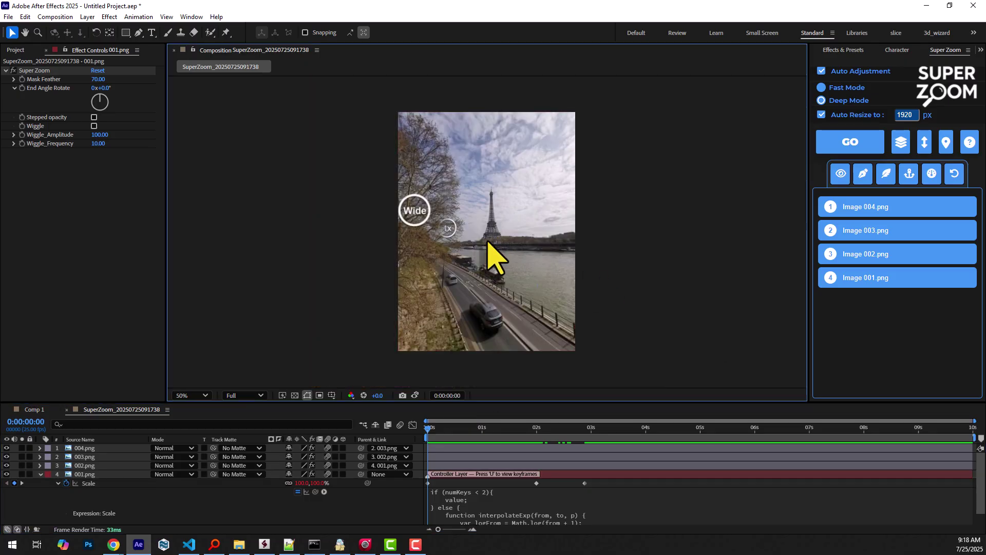
Step: Scrub the zoom with mask outlines shown, then add dog Screenshot_6 to Screenshot_8 to Comp 1
click(887, 174)
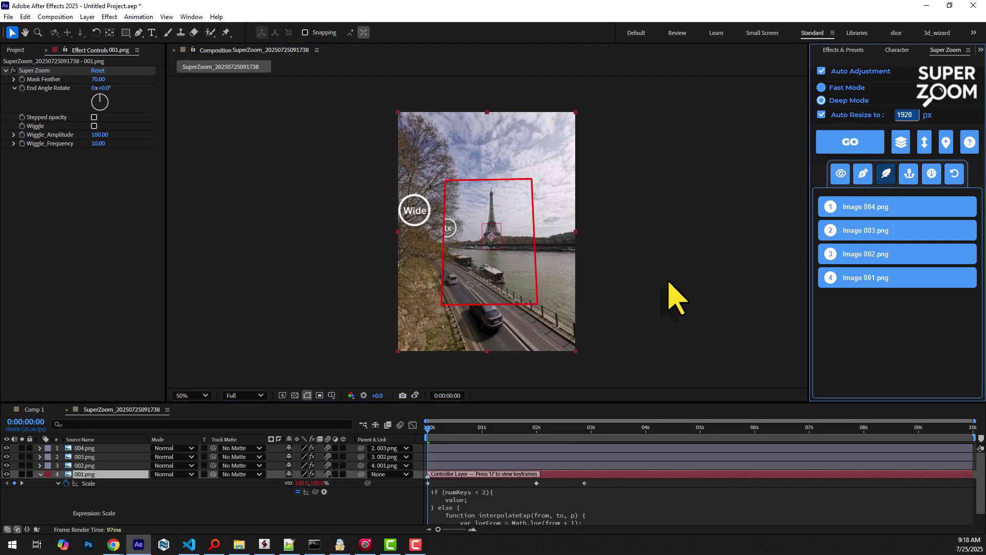
scroll(587, 356, up, 1)
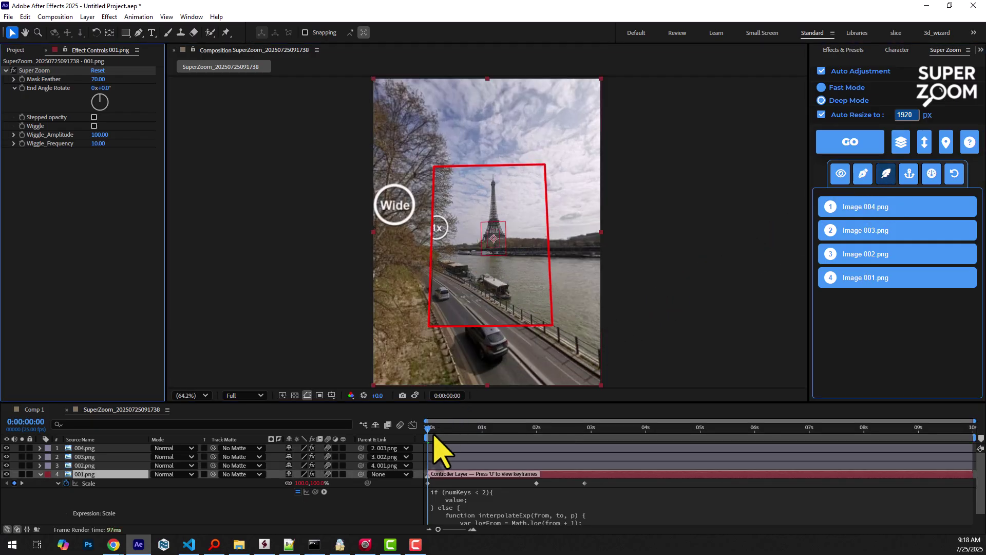
drag(429, 428, 447, 428)
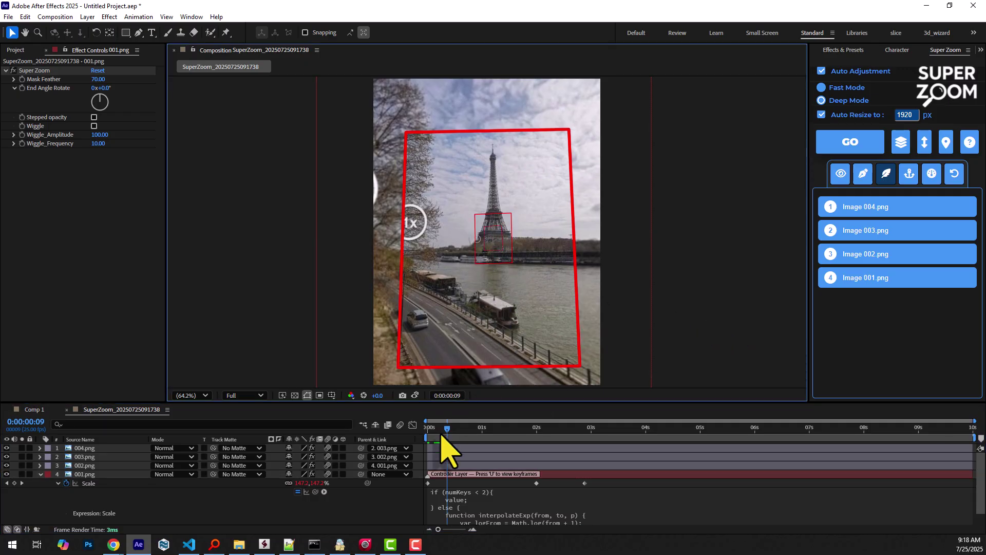
drag(446, 428, 537, 428)
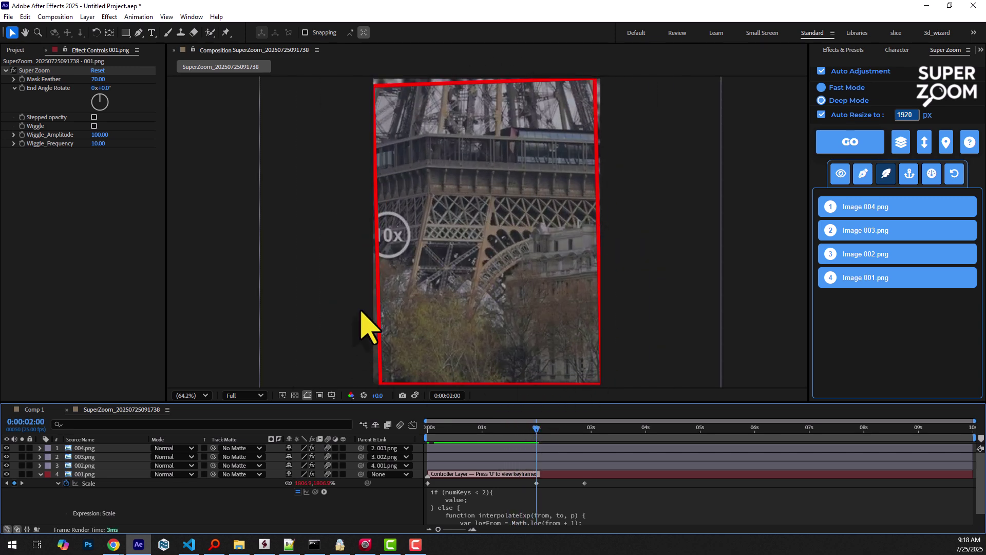
click(886, 174)
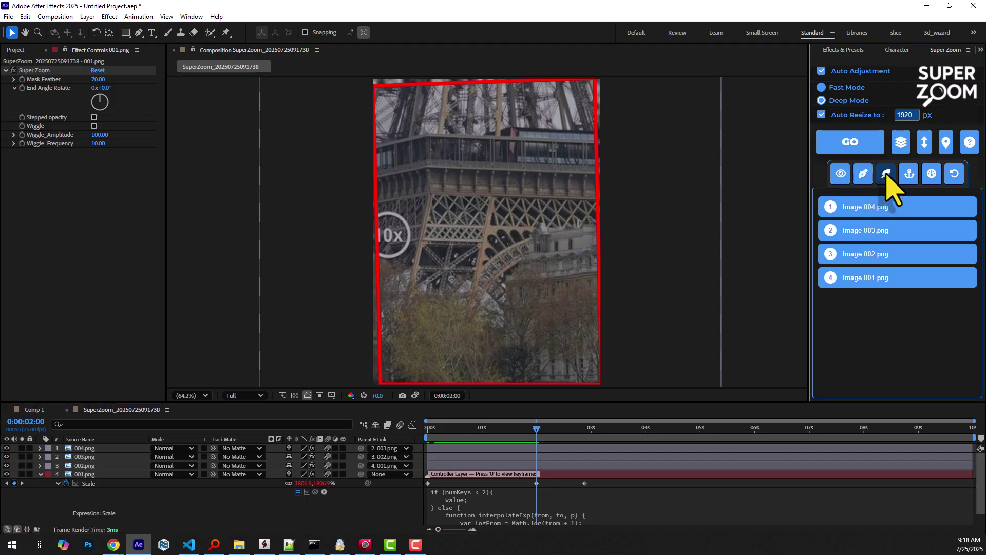
drag(536, 429, 426, 429)
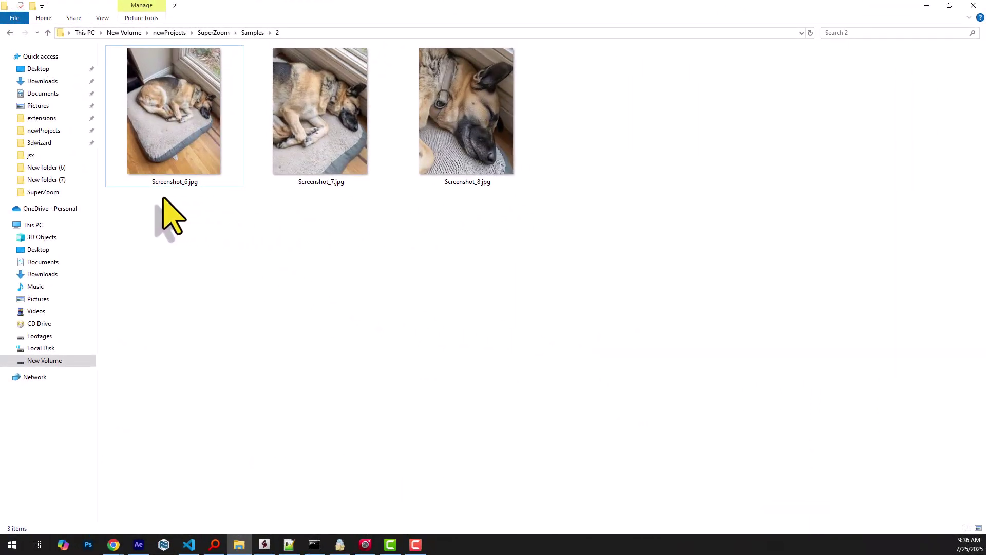
mouse_move(159, 201)
mouse_down()
mouse_move(506, 144)
mouse_move(143, 543)
mouse_move(171, 509)
mouse_up()
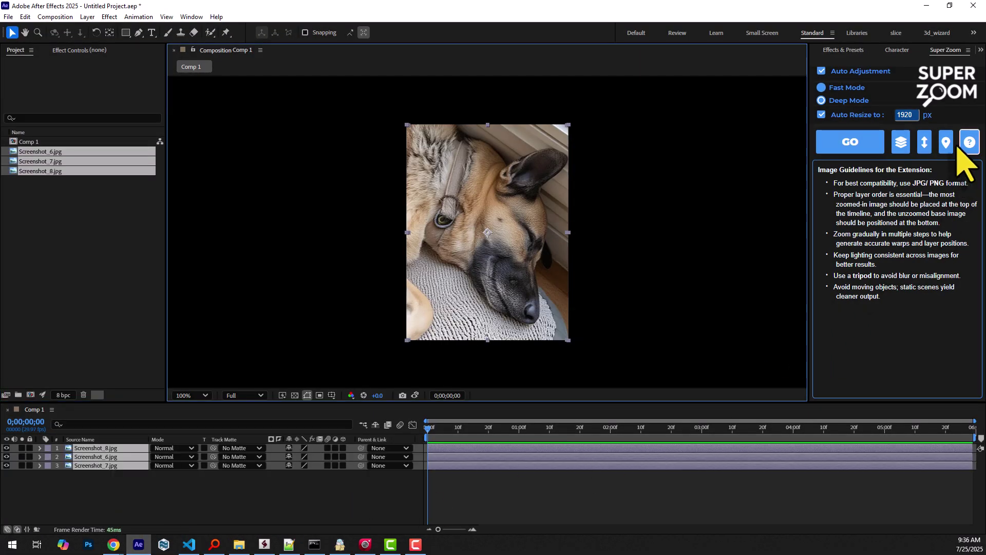
Step: Sort the dog layers with Screenshot_8 on top and generate the SuperZoom
click(924, 142)
click(925, 142)
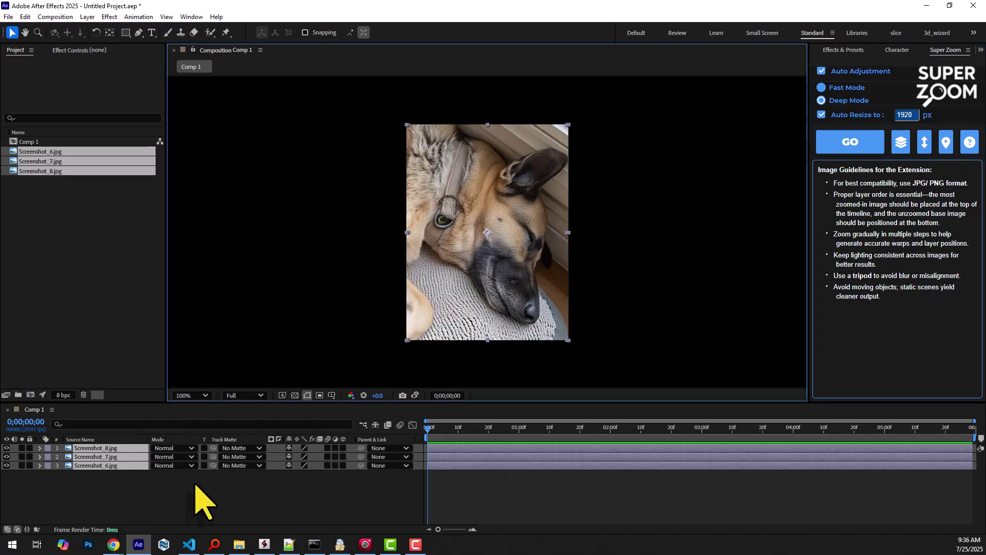
click(850, 141)
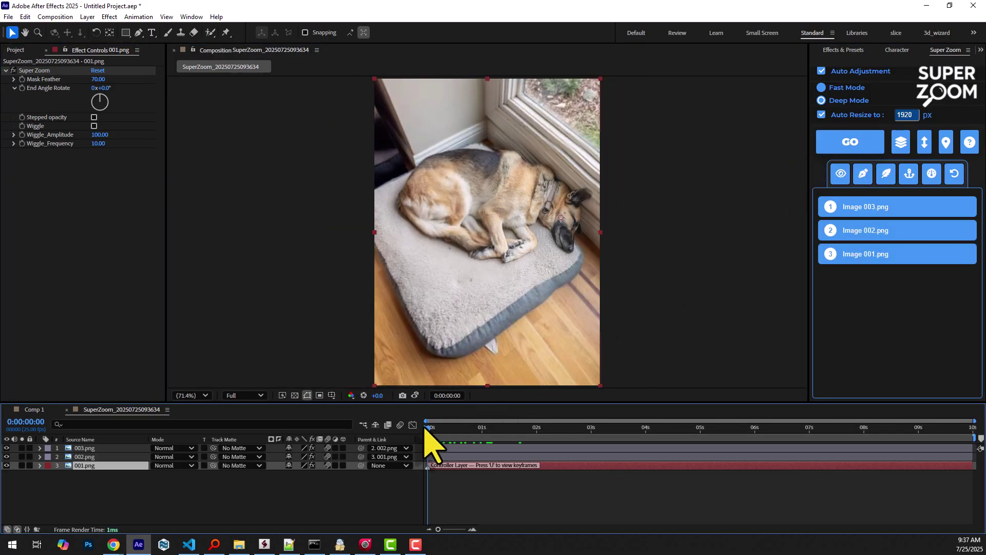
Step: Show the nested frame outlines, scrub toward the dog's face, and play the zoom
mouse_move(429, 428)
mouse_down()
mouse_move(572, 429)
mouse_move(428, 429)
mouse_up()
click(558, 493)
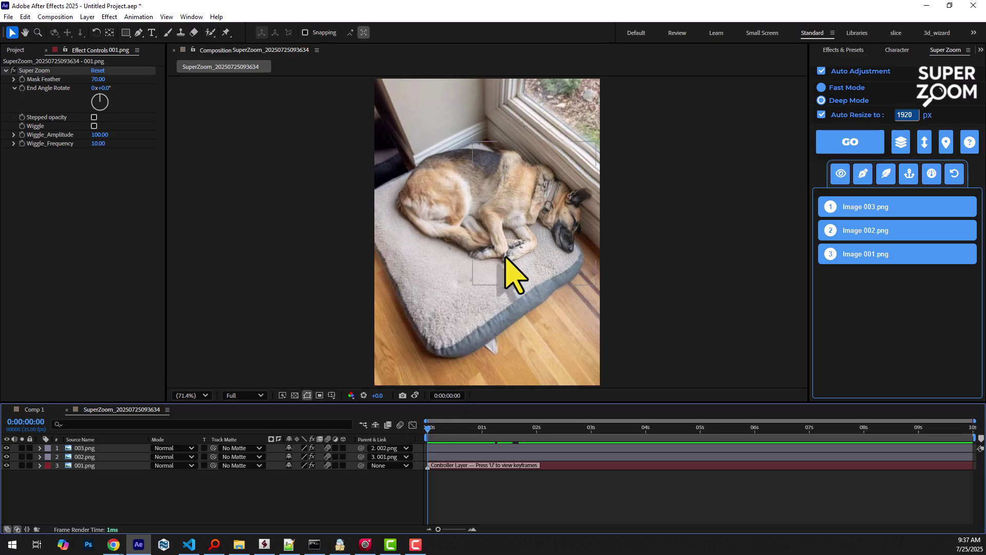
click(862, 175)
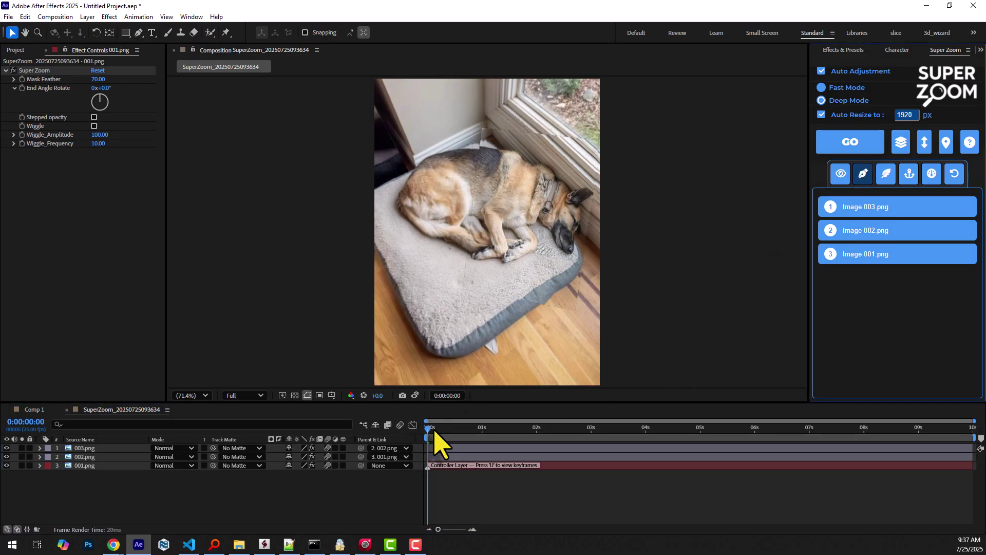
drag(429, 429, 462, 429)
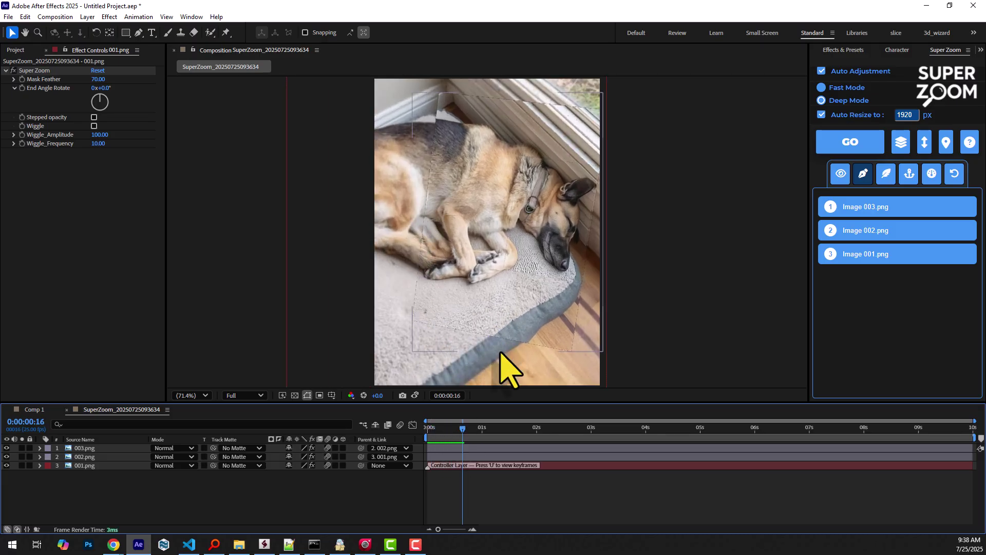
drag(462, 429, 512, 428)
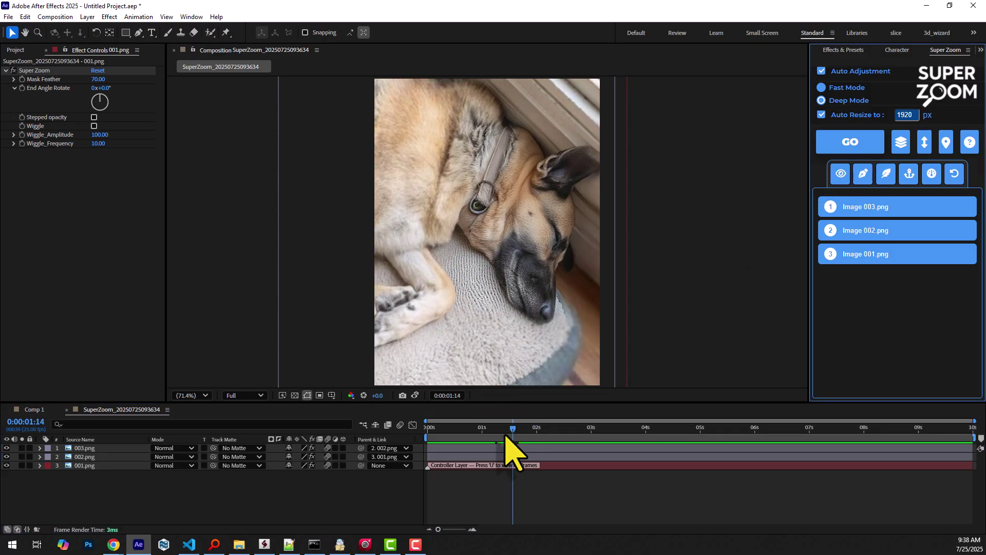
drag(513, 428, 428, 429)
key(space)
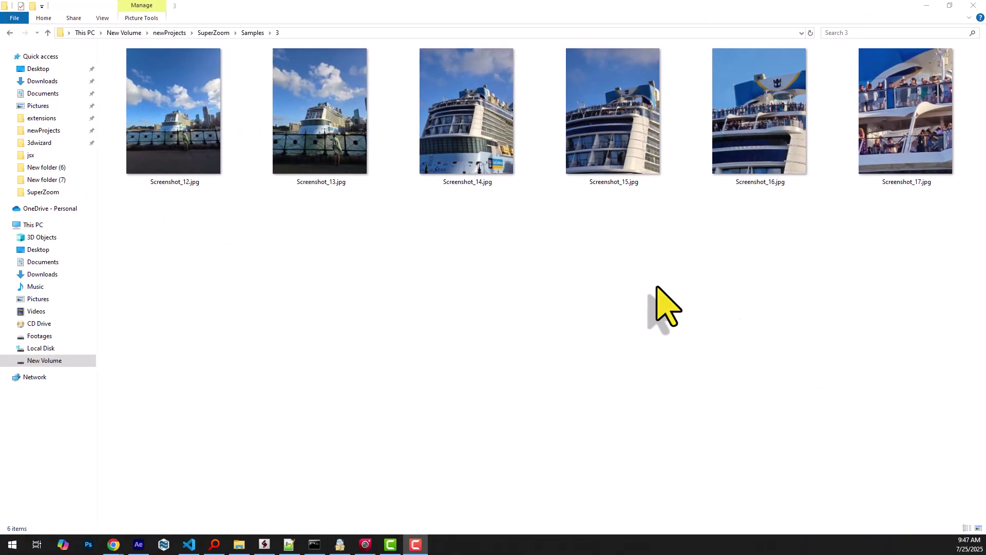
Step: Preview the cruise ship screenshots full-size, starting from Screenshot_12.jpg
double_click(173, 123)
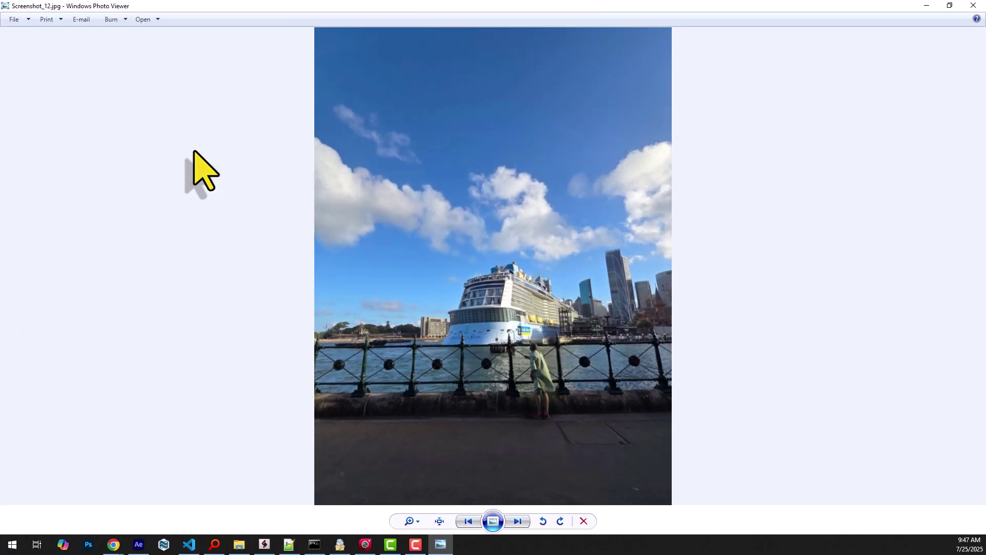
key(Right)
key(Right)
key(Right)
key(Right)
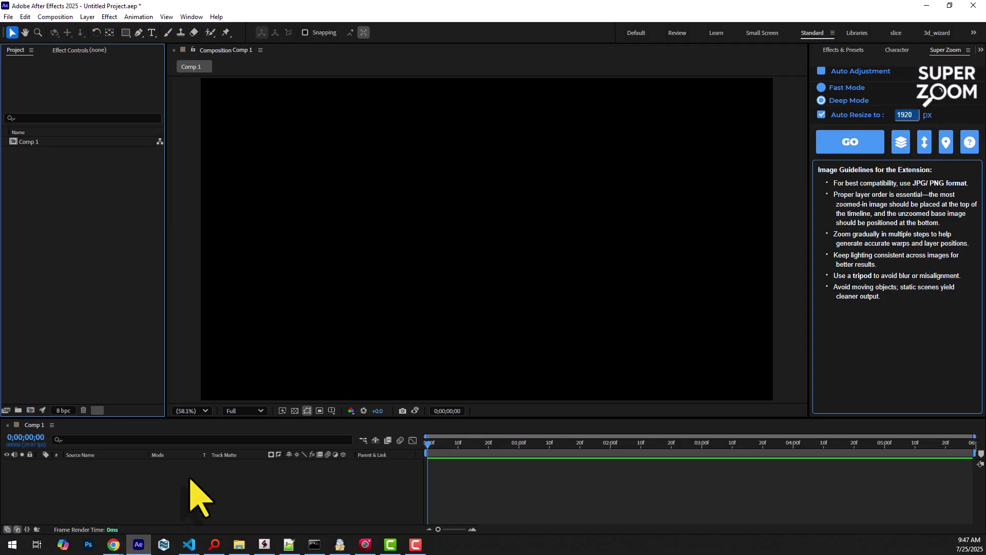
Step: Reverse the screenshot layer order, generate the SuperZoom, and preview it partway
click(923, 141)
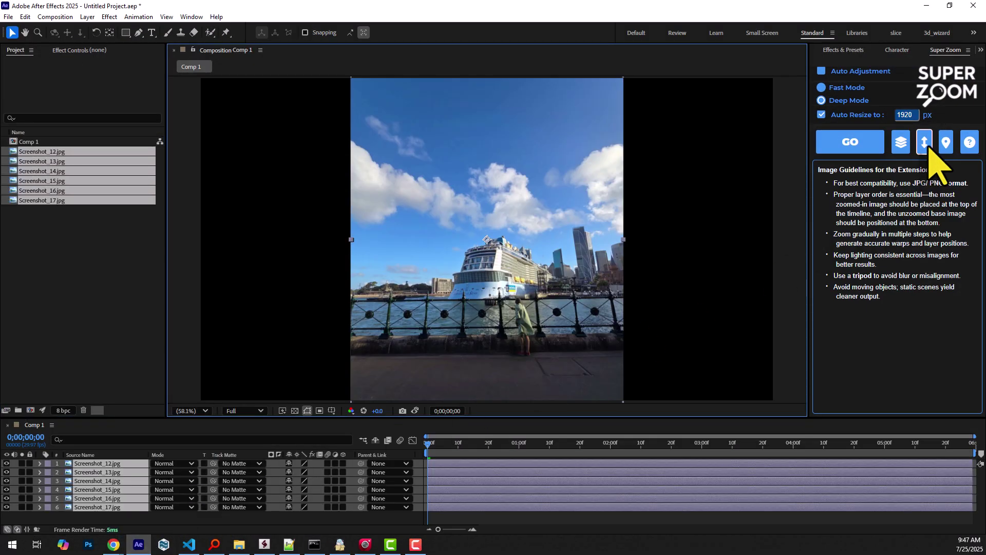
click(844, 142)
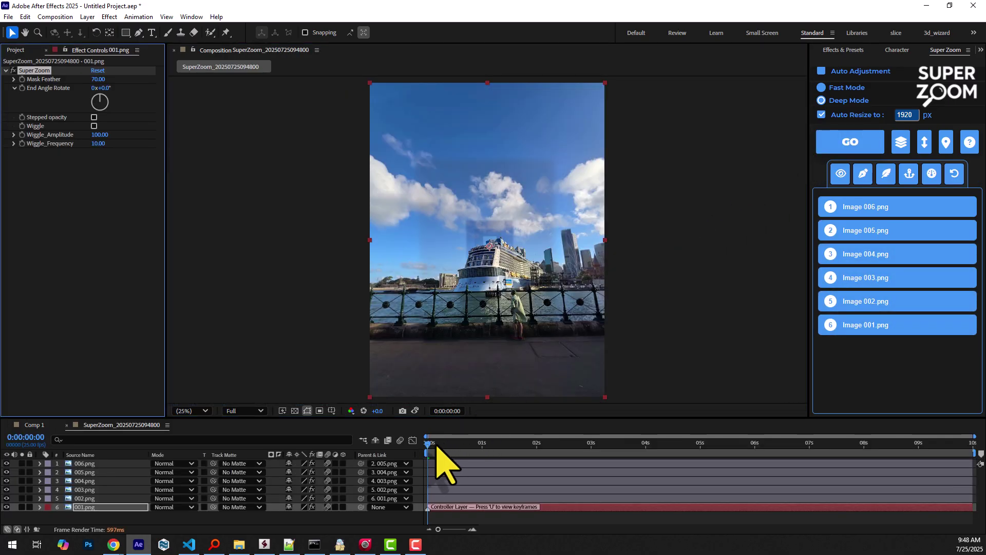
mouse_move(429, 444)
mouse_down()
mouse_move(487, 446)
mouse_move(429, 446)
mouse_up()
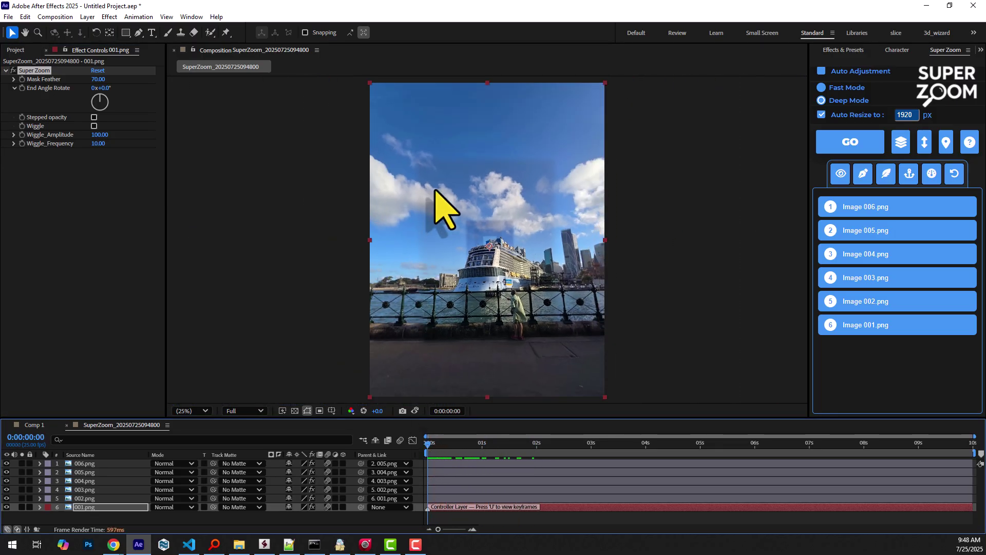
Step: Raise Brightness on Image 002.png and Image 003.png to match their neighbours
click(794, 259)
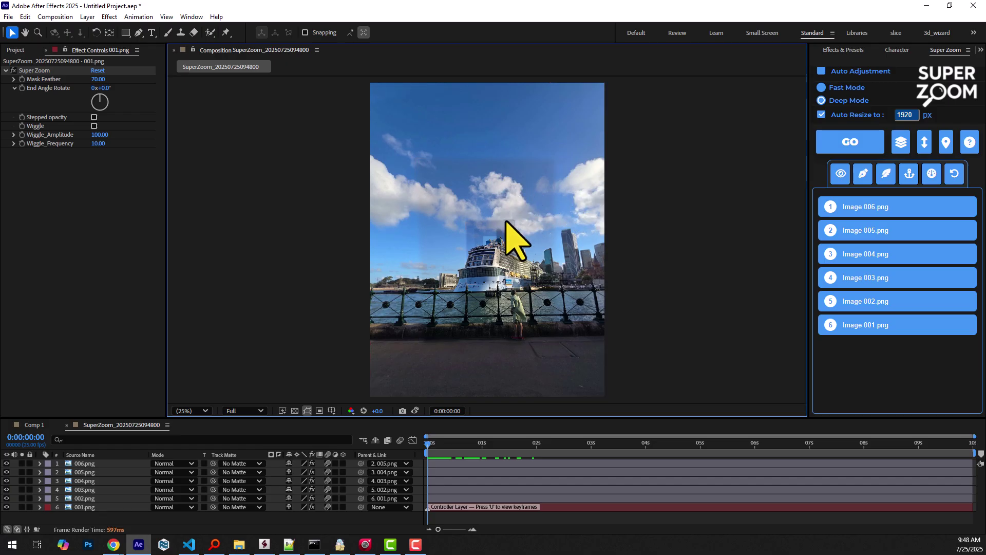
click(878, 301)
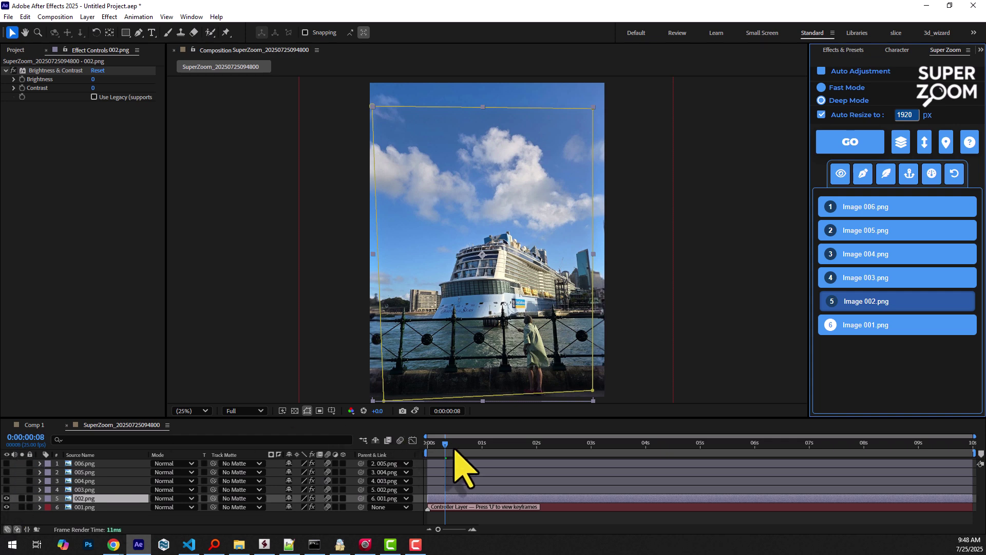
drag(445, 444, 430, 444)
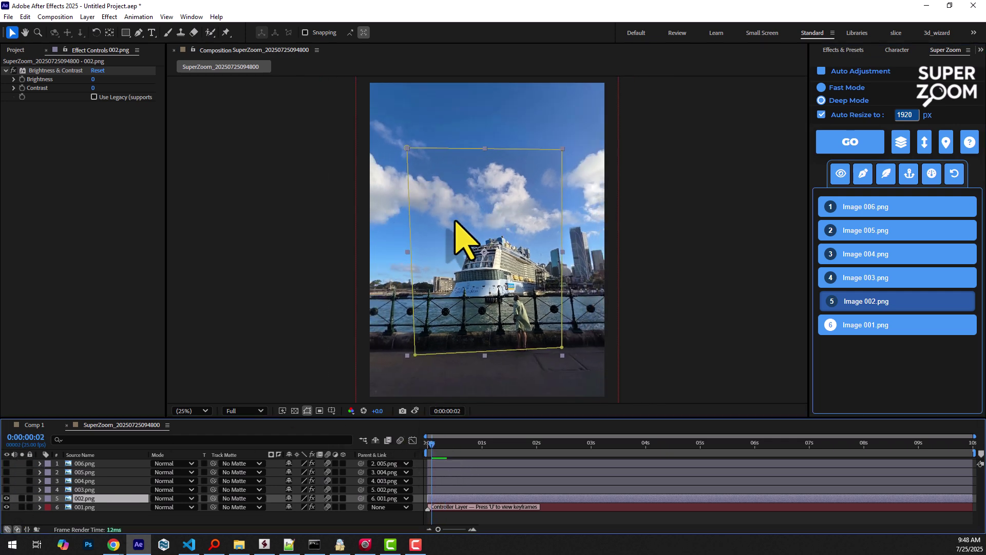
drag(94, 79, 103, 85)
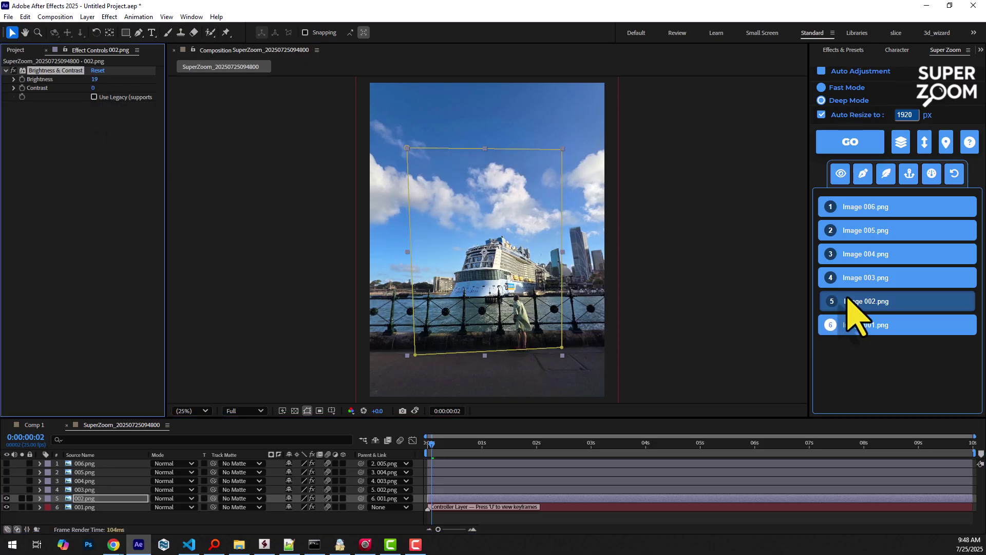
click(879, 277)
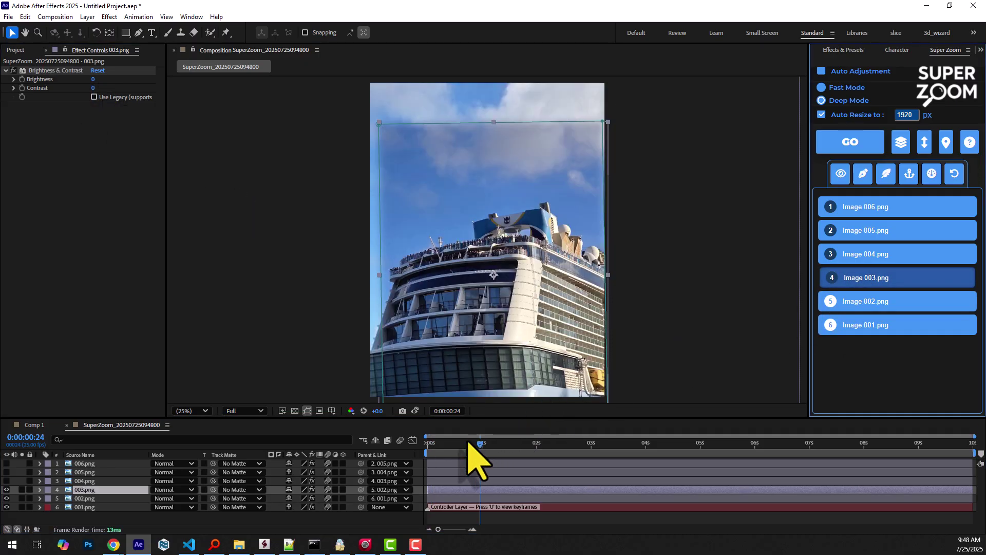
click(93, 79)
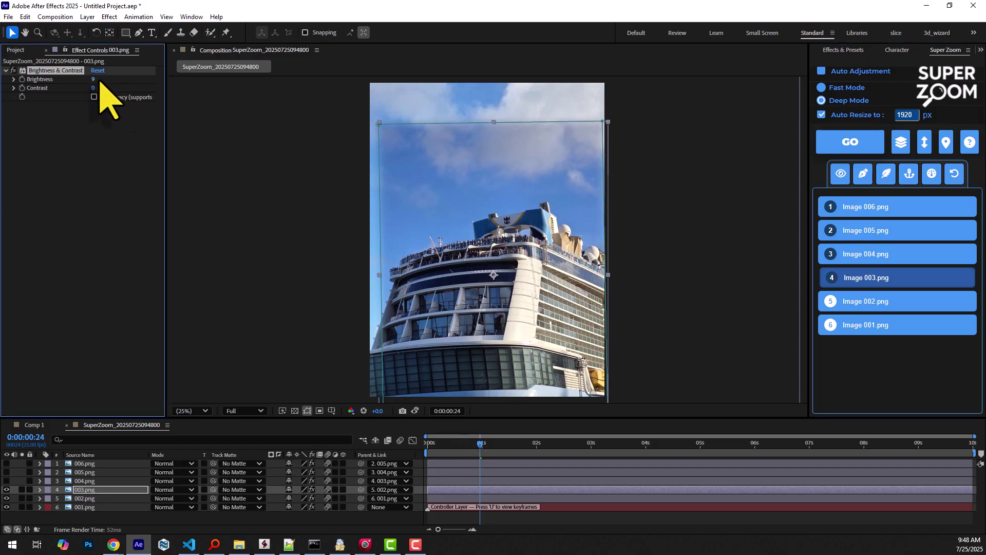
drag(110, 92, 119, 94)
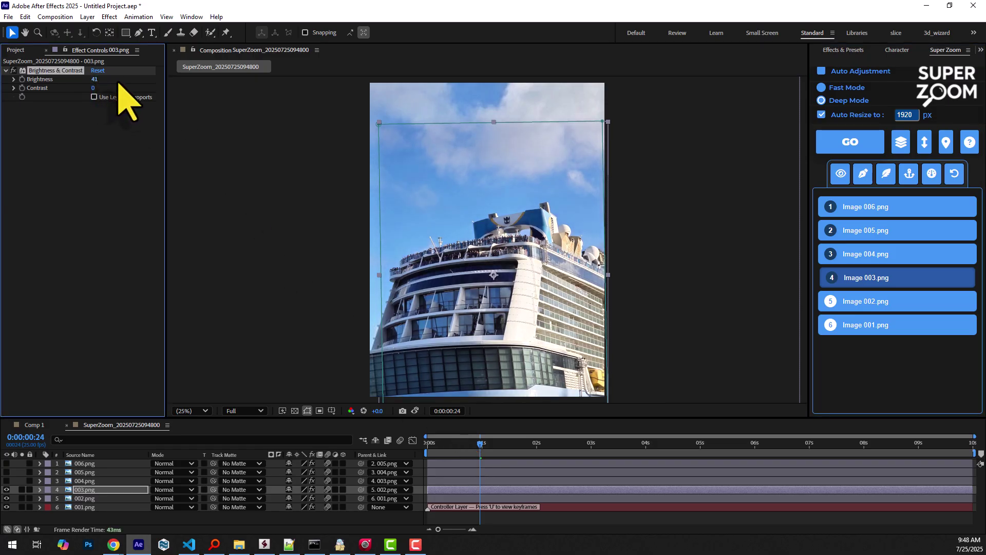
drag(481, 444, 427, 444)
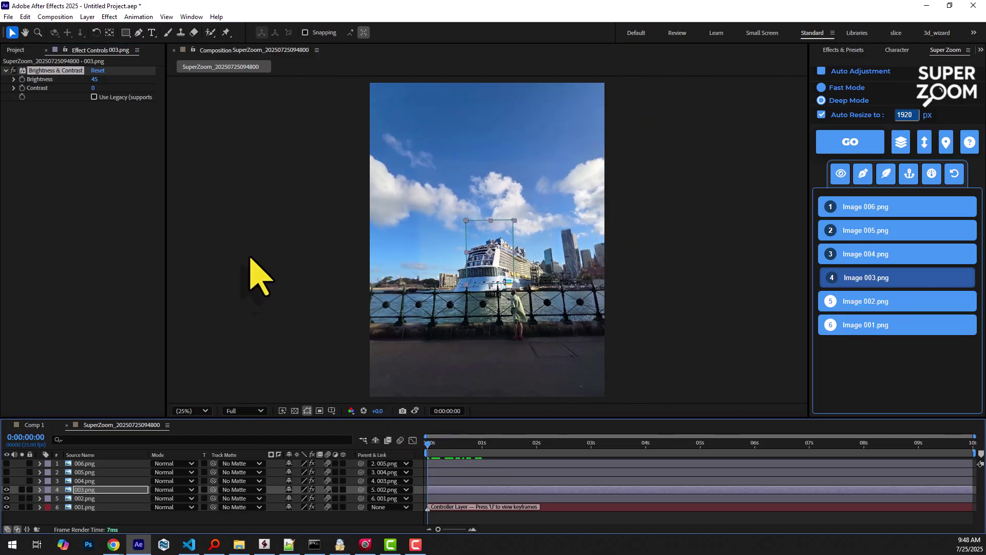
Step: Undo back to Comp 1, enable Auto Adjustment, and regenerate the SuperZoom
click(26, 16)
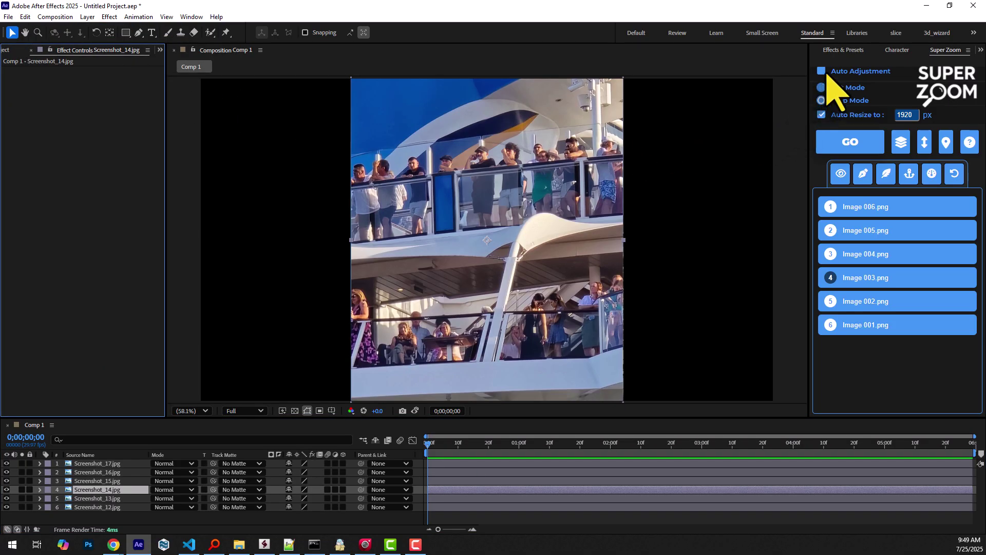
click(834, 88)
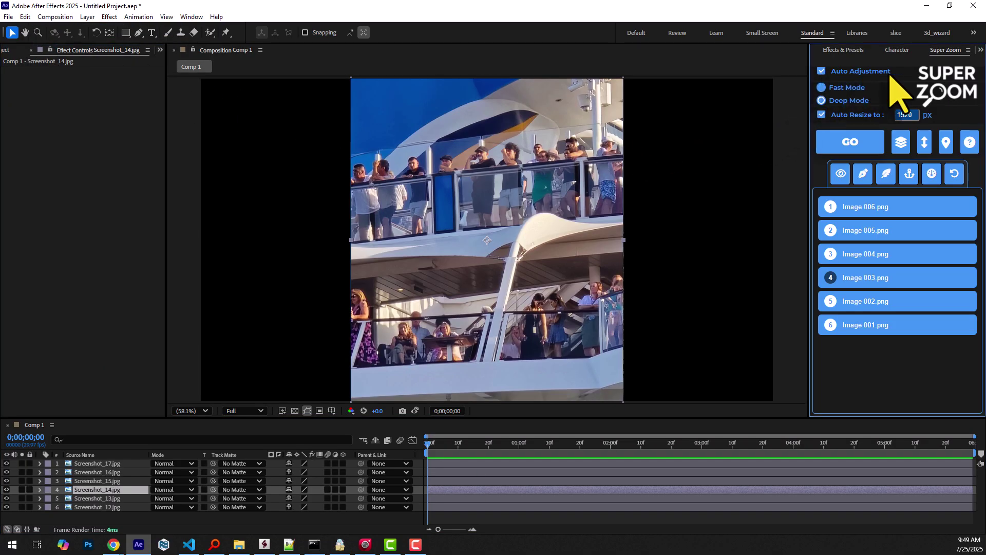
click(850, 141)
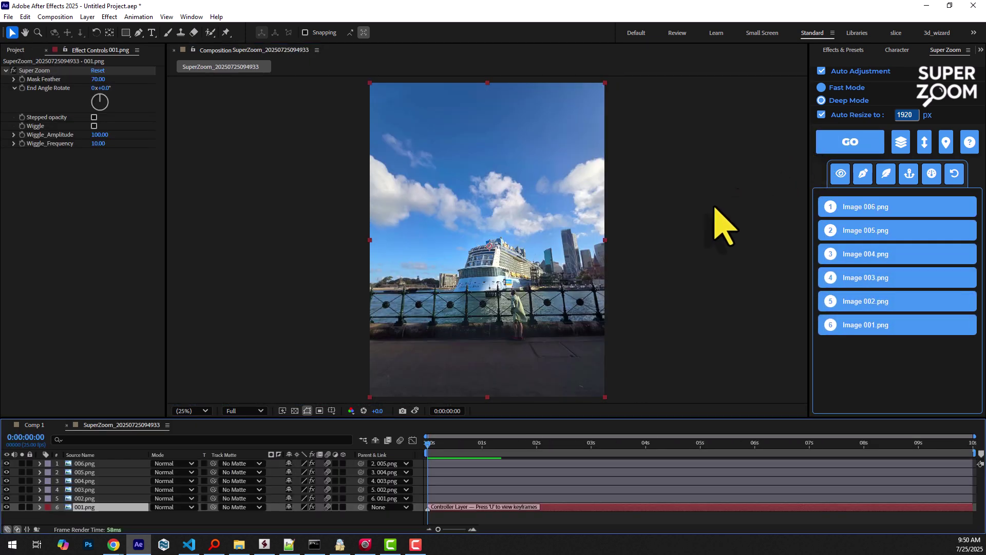
click(724, 227)
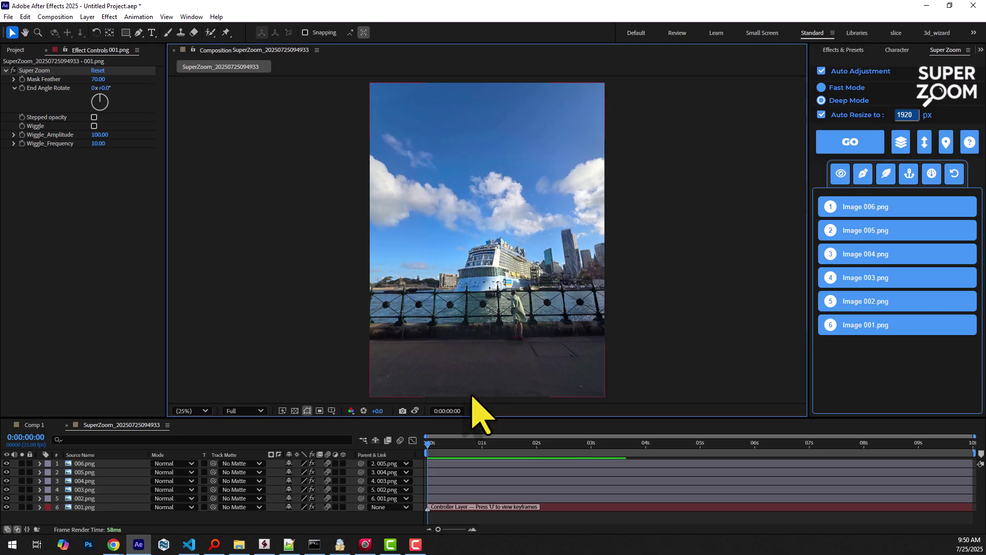
mouse_move(430, 445)
mouse_down()
mouse_move(548, 446)
mouse_move(427, 445)
mouse_up()
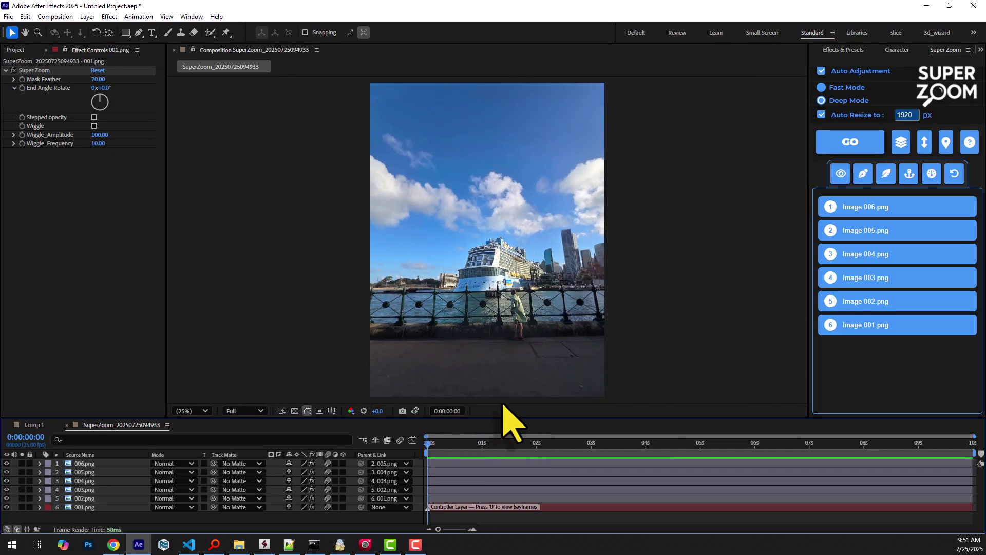
Step: Show image frame outlines, scrub into the ship's decks, then play from the start
click(864, 175)
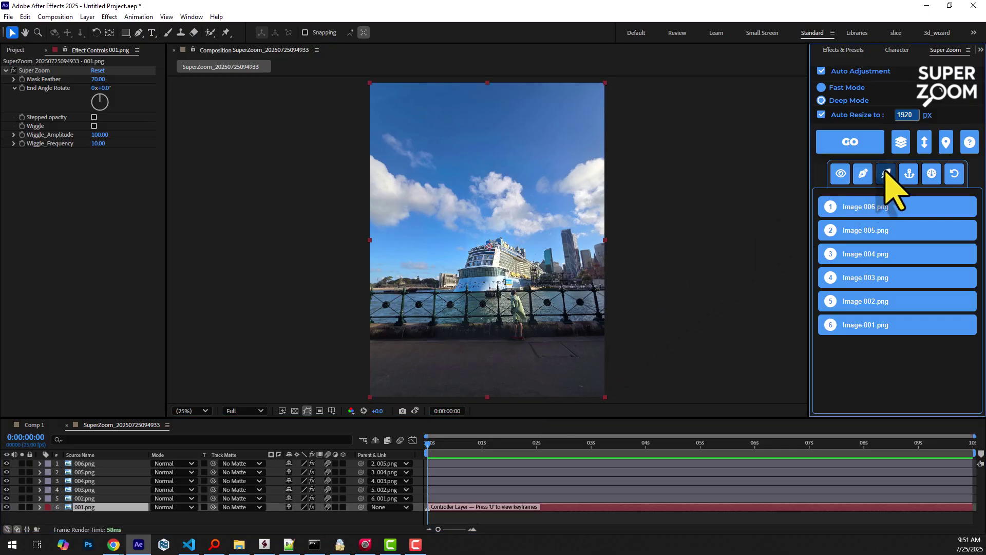
click(718, 291)
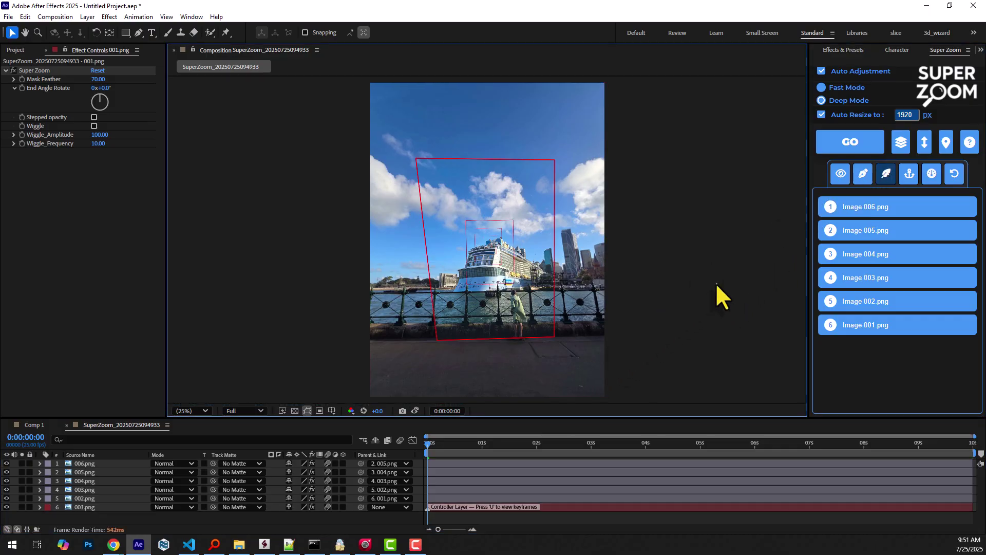
drag(430, 445, 444, 443)
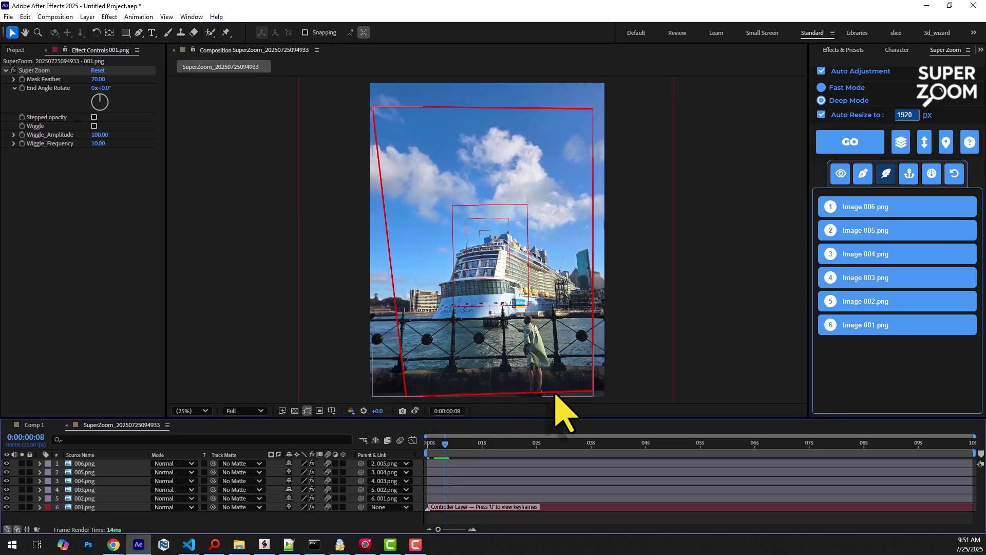
drag(444, 444, 472, 444)
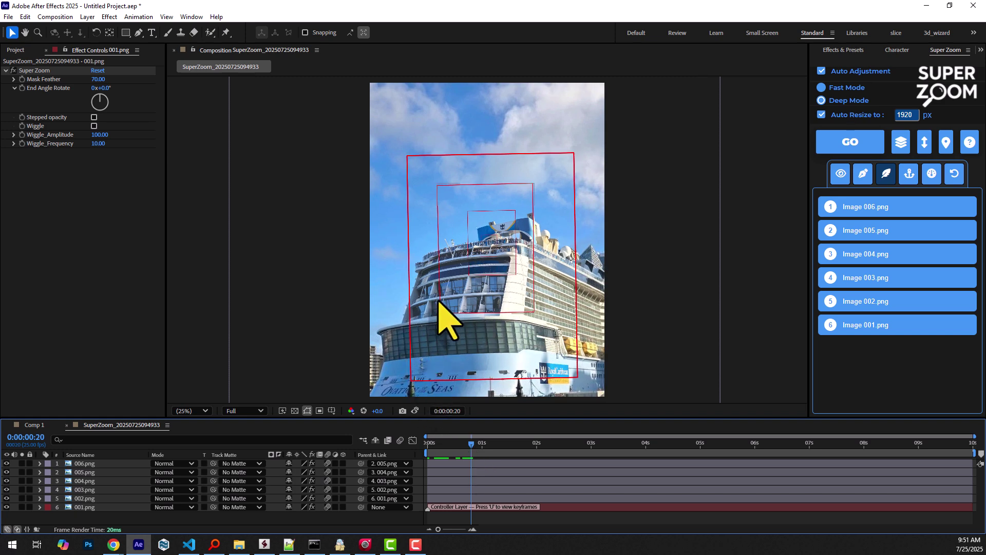
drag(471, 444, 495, 444)
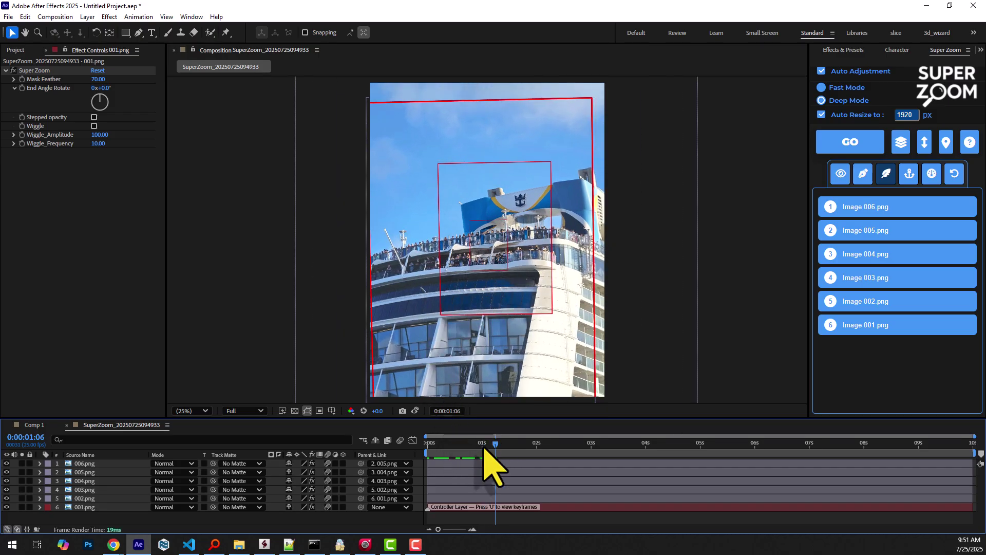
drag(496, 444, 555, 444)
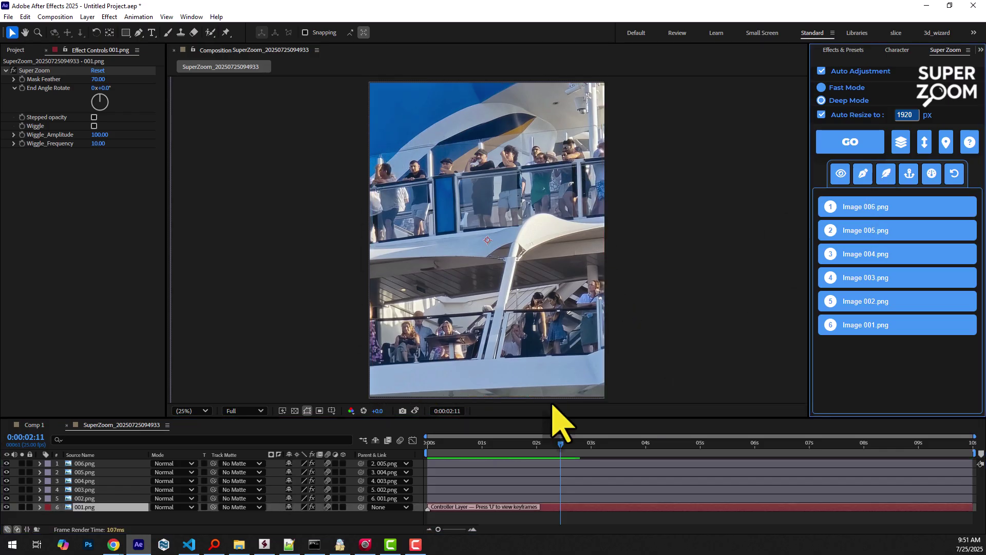
drag(561, 443, 389, 447)
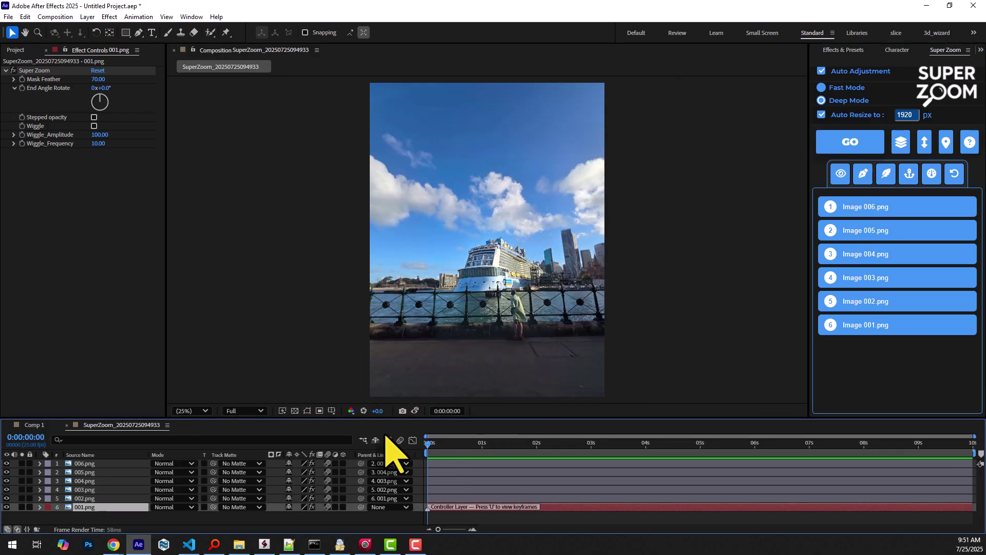
key(space)
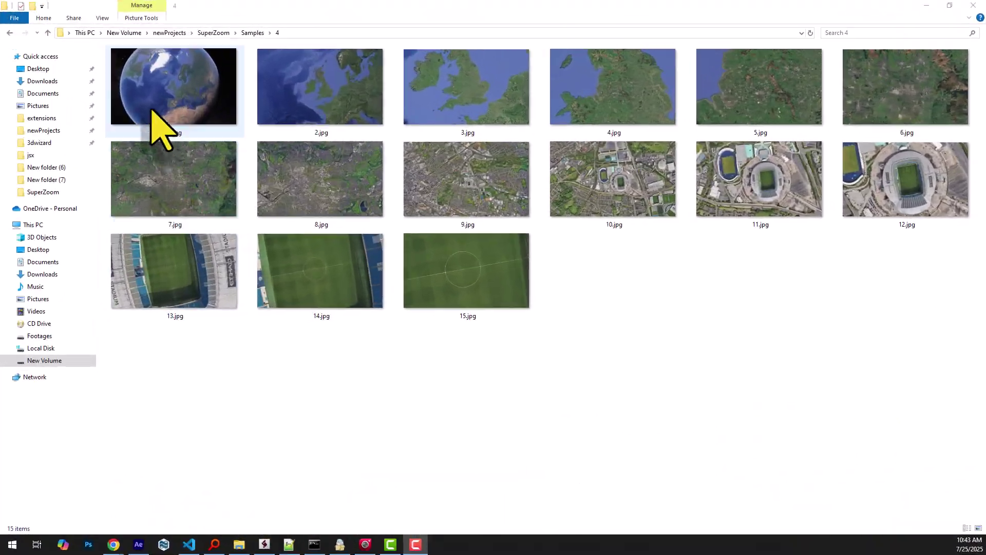
Step: Preview the satellite images full-size, from the Earth 1.jpg to the stadium close-ups
click(159, 111)
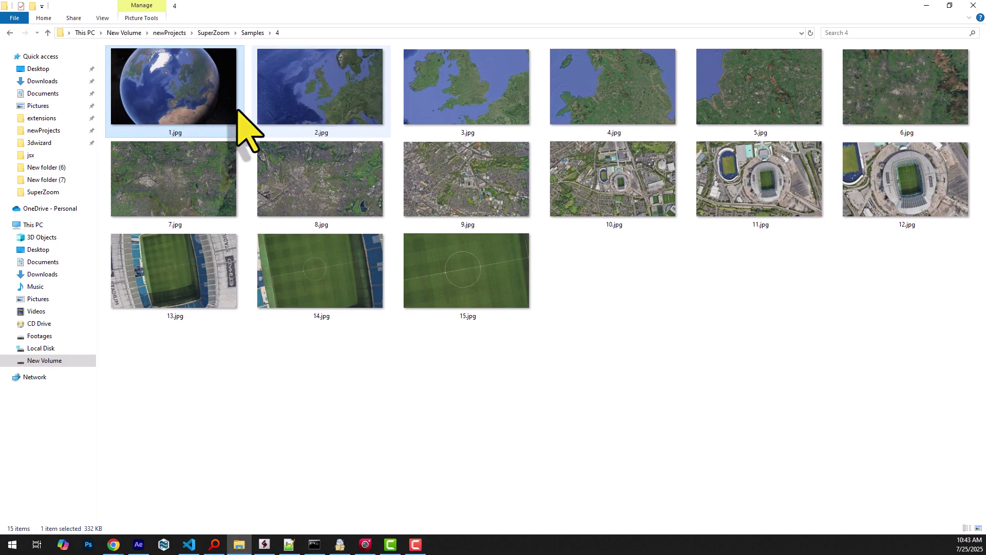
double_click(220, 126)
key(Right)
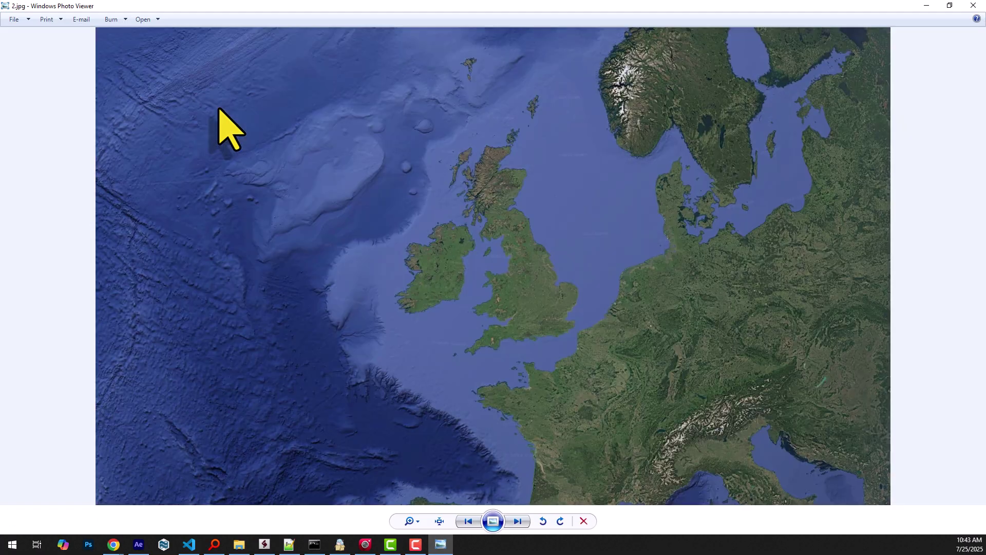
key(Right)
key(Right)
key(Right)
key(Right)
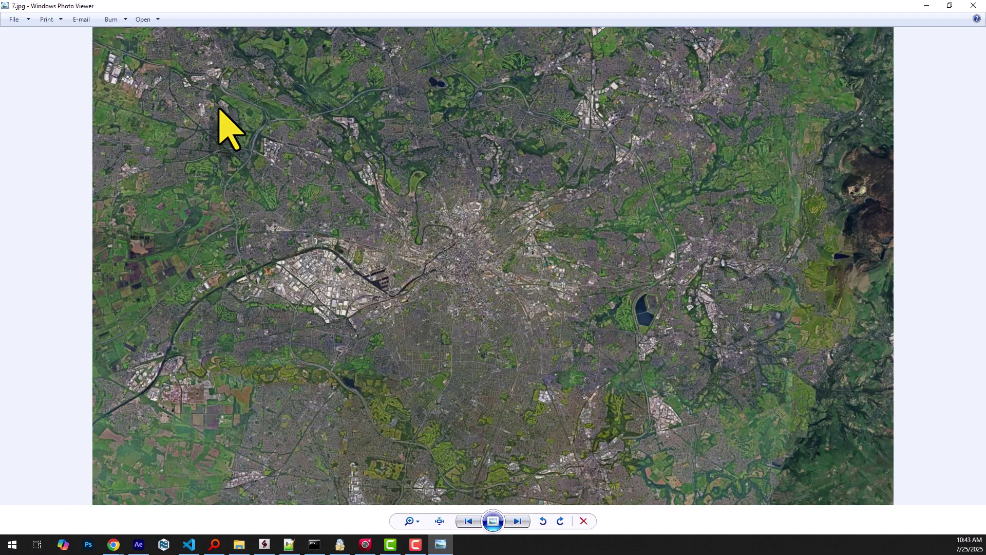
key(Right)
key(Right)
key(Right)
key(Right)
key(Right)
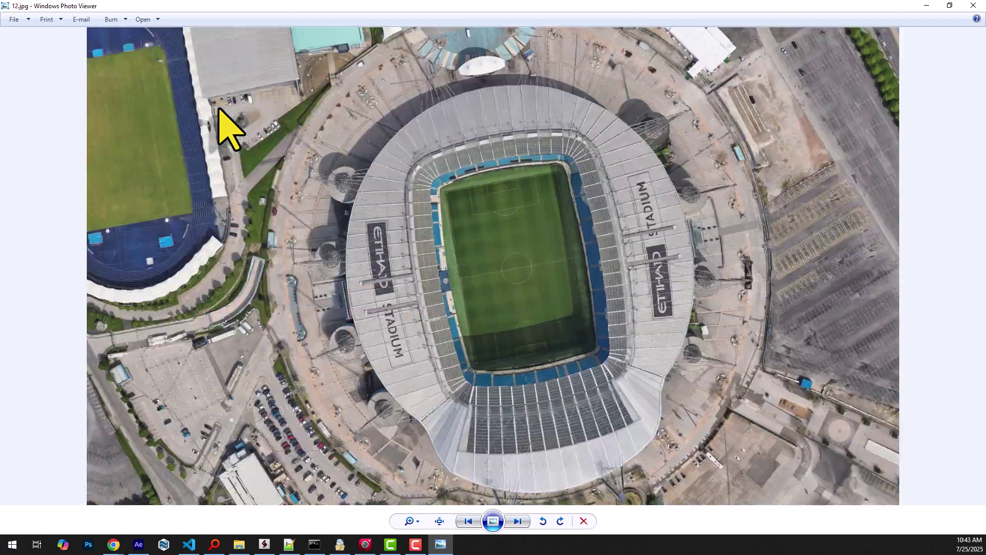
key(Right)
key(Right)
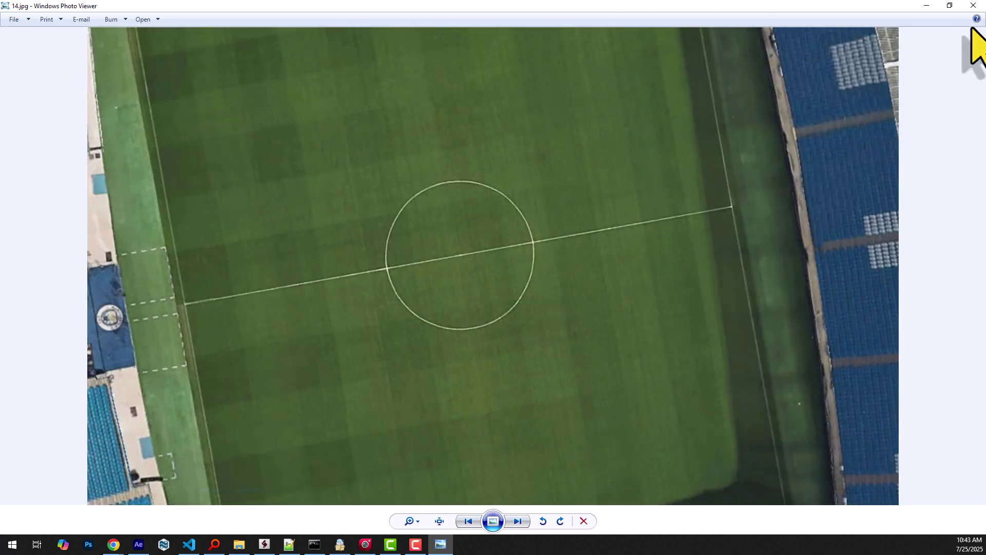
Step: Select all fifteen satellite images, 1.jpg to 15.jpg, and drag them into After Effects
click(973, 6)
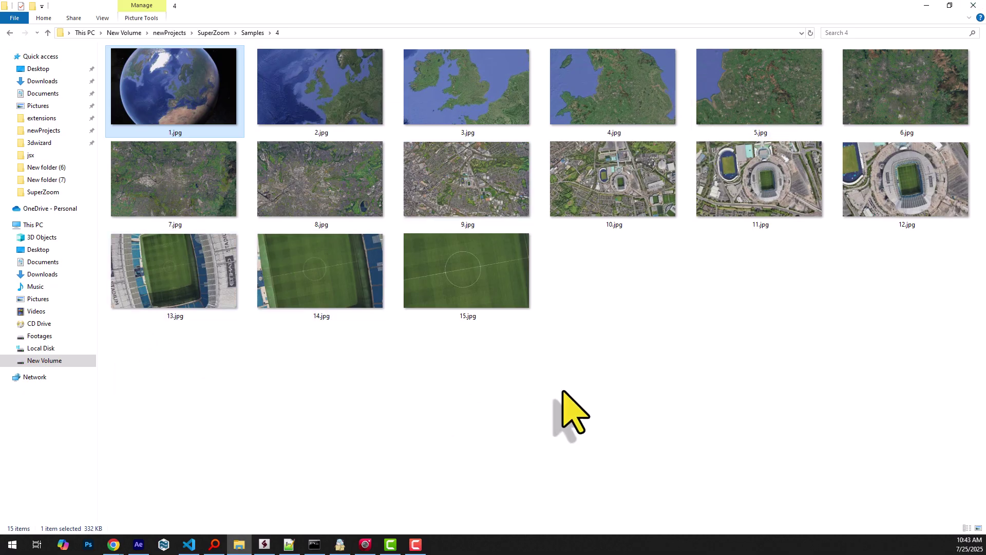
drag(208, 368, 881, 116)
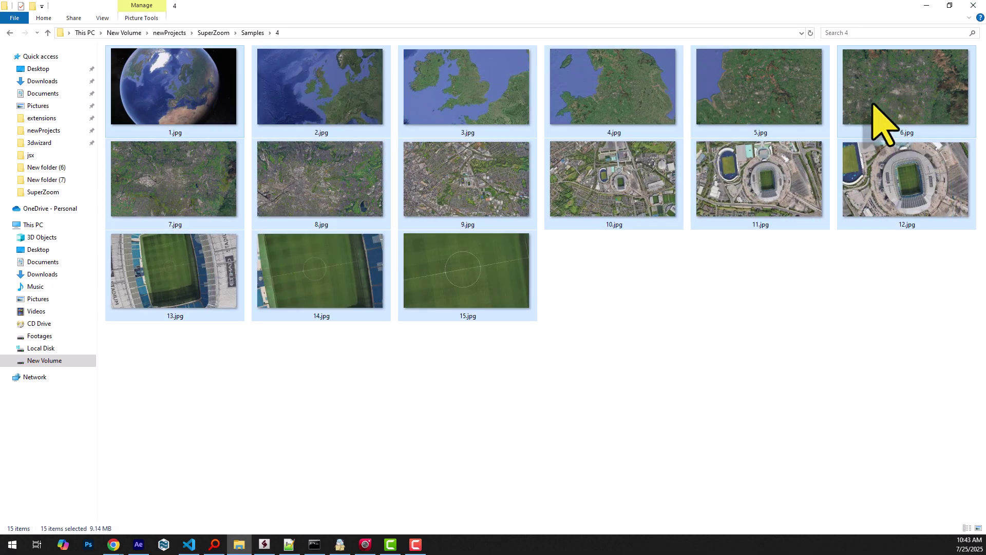
mouse_move(462, 123)
mouse_down()
mouse_move(135, 532)
mouse_move(154, 489)
mouse_up()
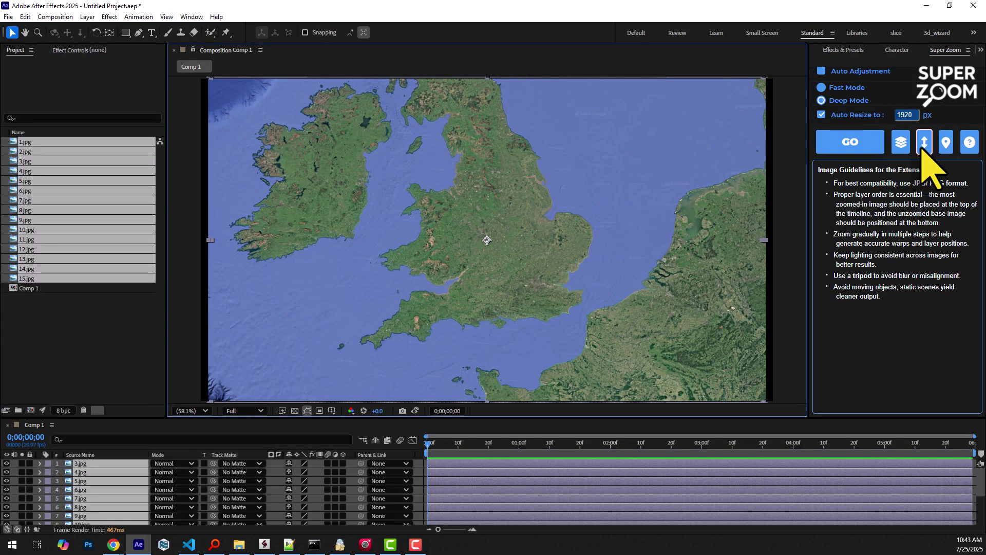
Step: Reverse the layer order so 15.jpg is on top, then run Super Zoom GO
click(923, 142)
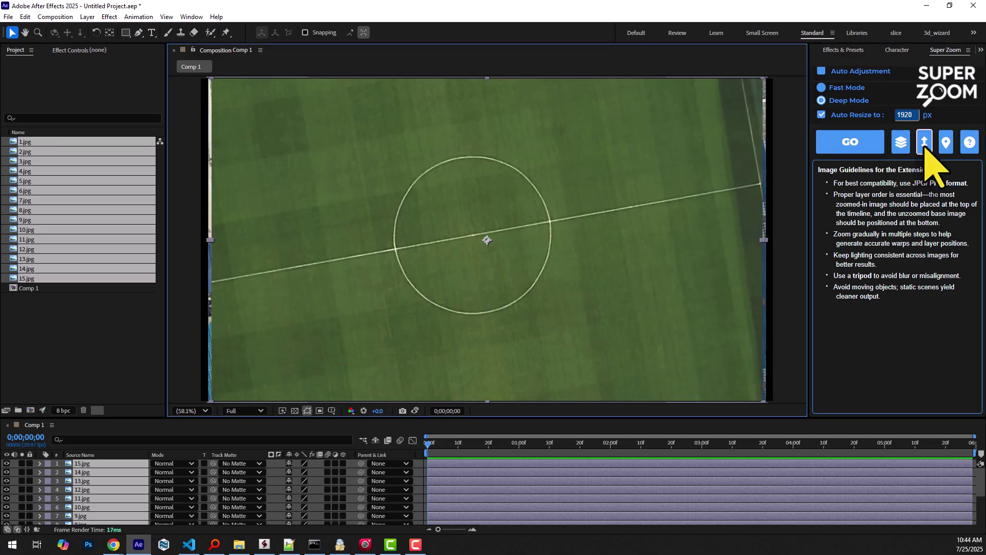
click(850, 143)
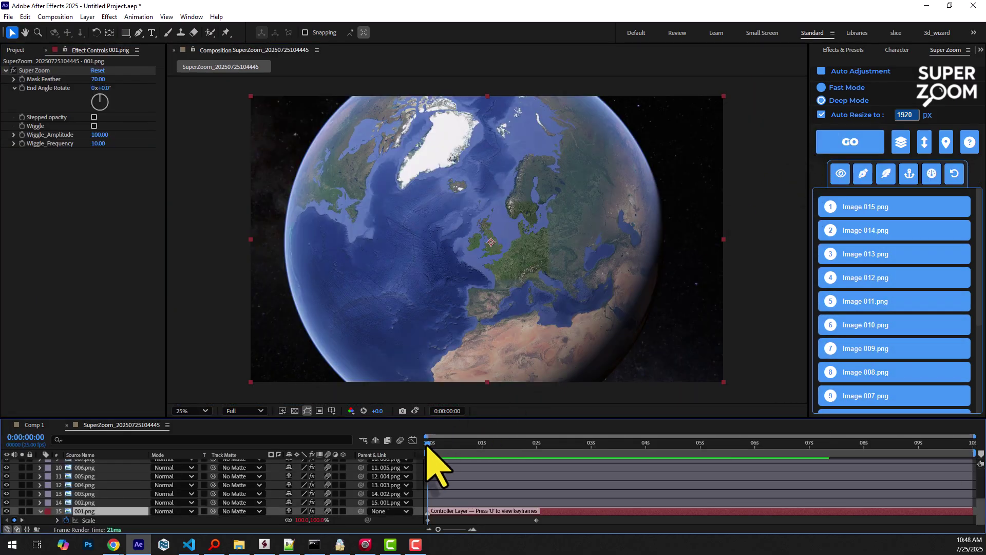
Step: Preview the zoom on 001.png and drag its end Scale keyframe from about 2 s to 4 s
click(430, 445)
mouse_move(430, 446)
mouse_down()
mouse_move(507, 446)
mouse_move(428, 446)
mouse_up()
key(space)
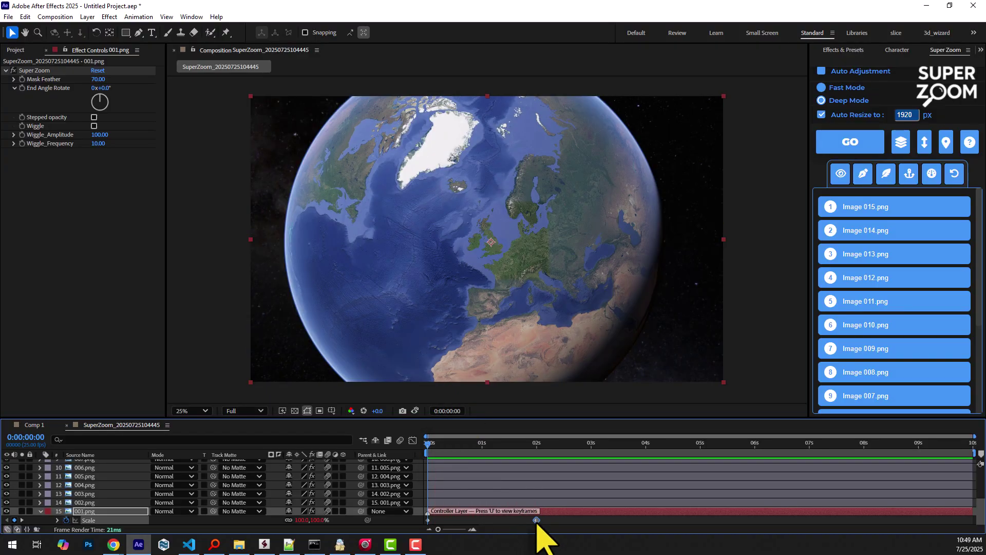
drag(536, 522, 651, 521)
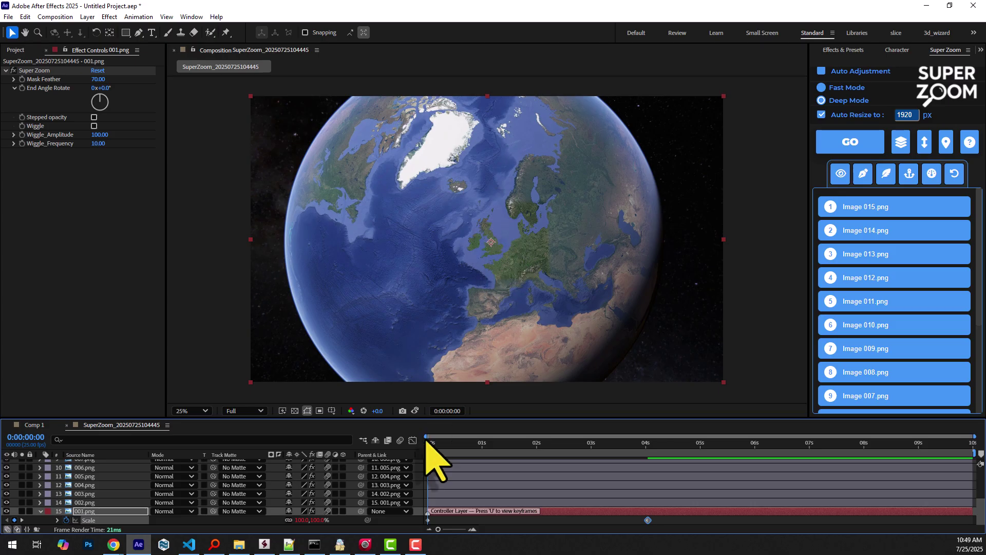
drag(429, 443, 445, 443)
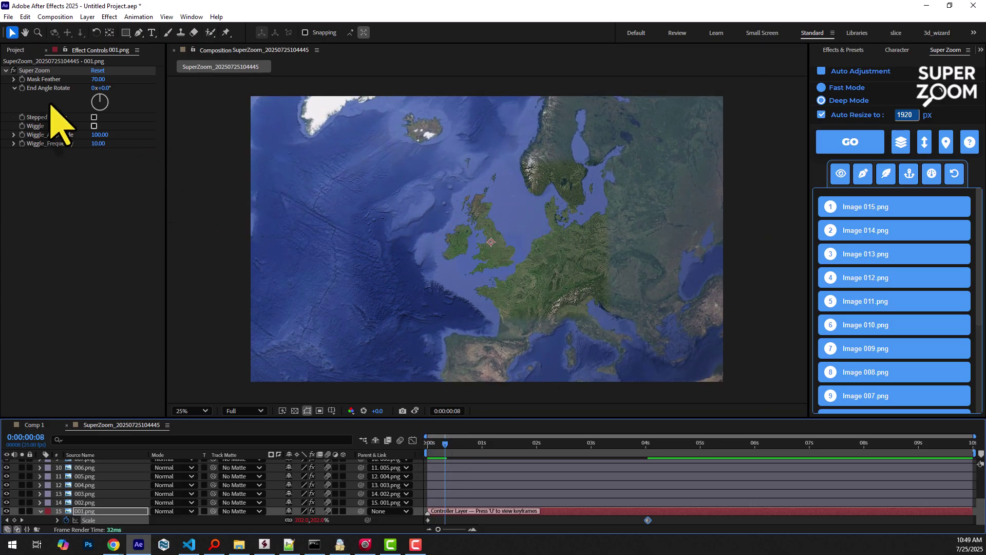
Step: Check Stepped opacity in 001.png's Super Zoom effect and return the playhead to 0
click(93, 118)
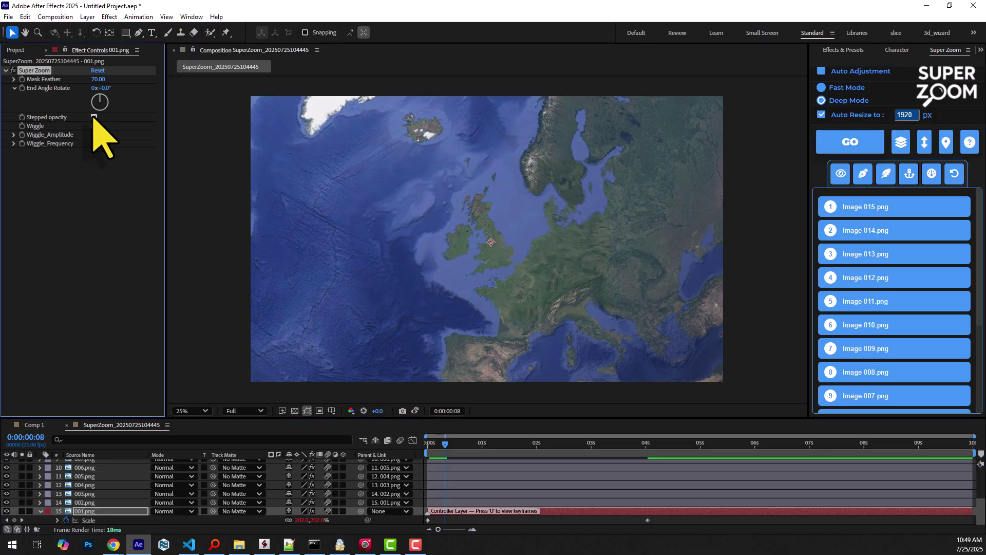
mouse_move(446, 443)
mouse_down()
mouse_move(428, 443)
mouse_move(512, 445)
mouse_move(429, 444)
mouse_up()
click(116, 485)
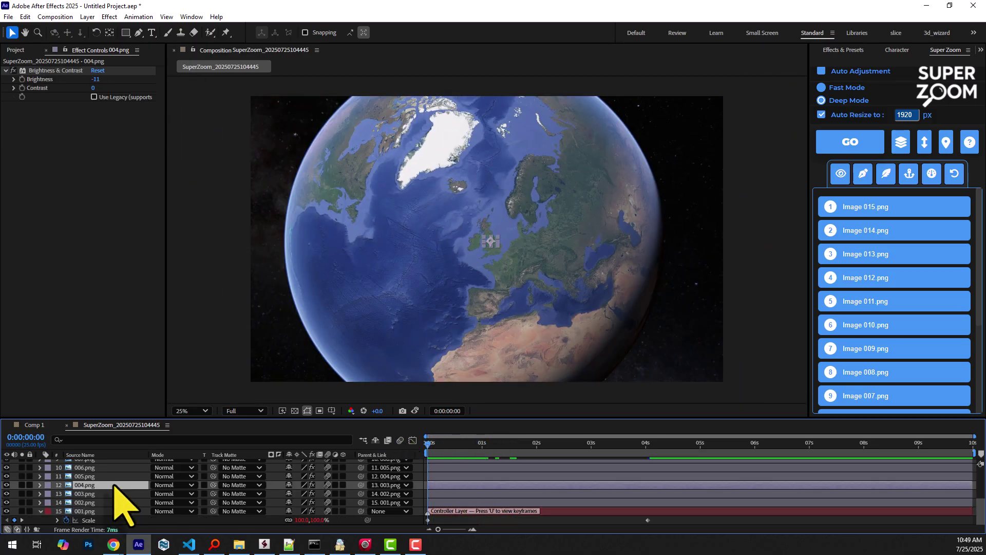
key(ctrl+a)
key(t)
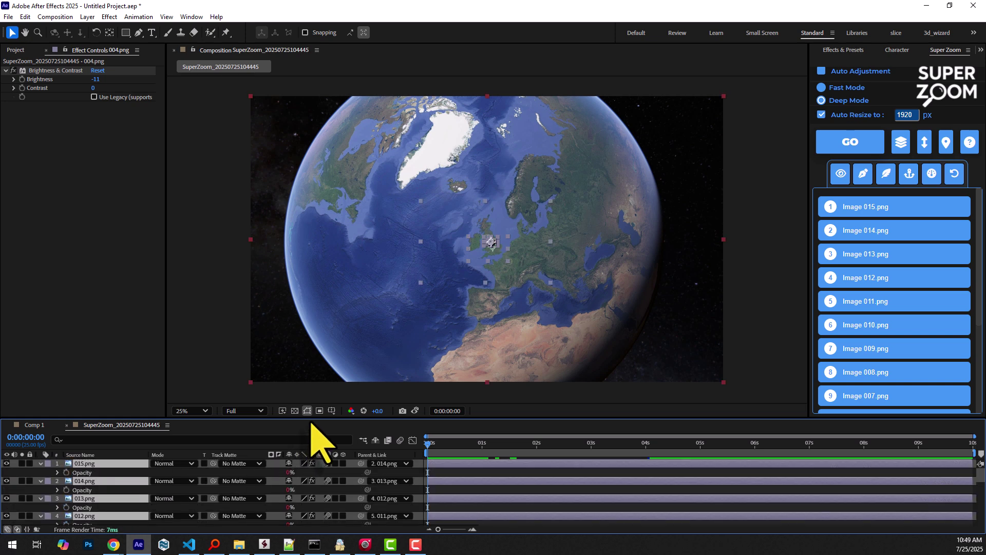
mouse_move(320, 418)
mouse_down()
mouse_move(363, 216)
mouse_move(362, 244)
mouse_up()
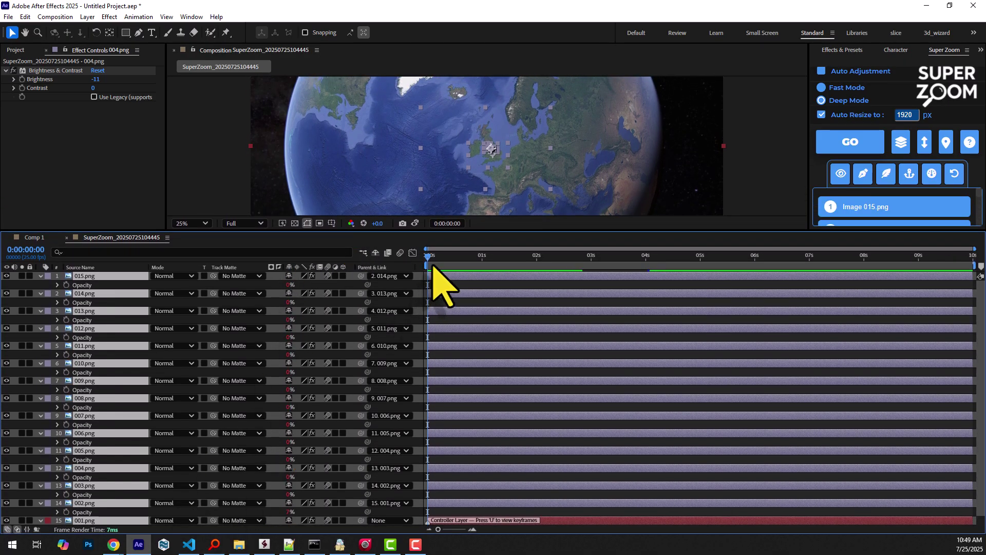
drag(429, 257, 495, 266)
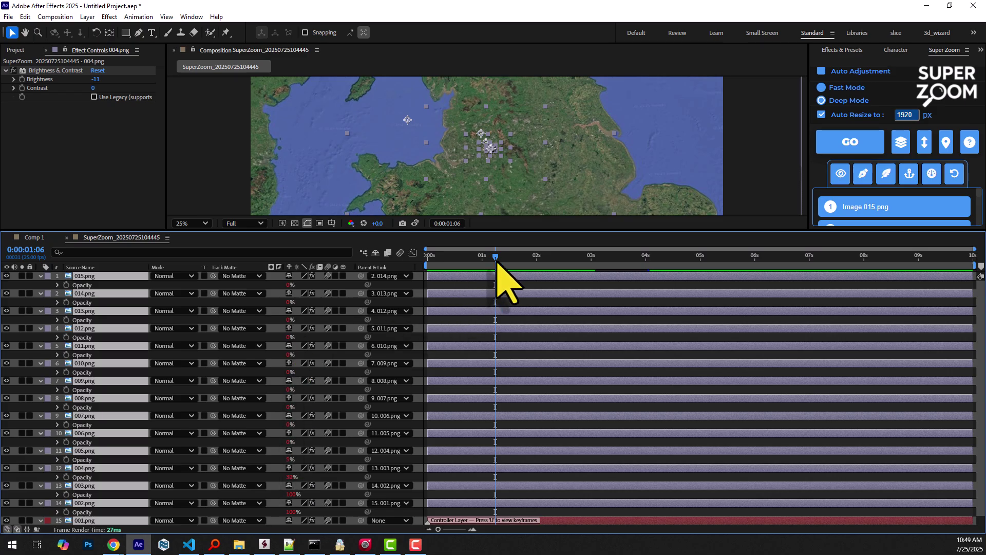
drag(495, 257, 554, 257)
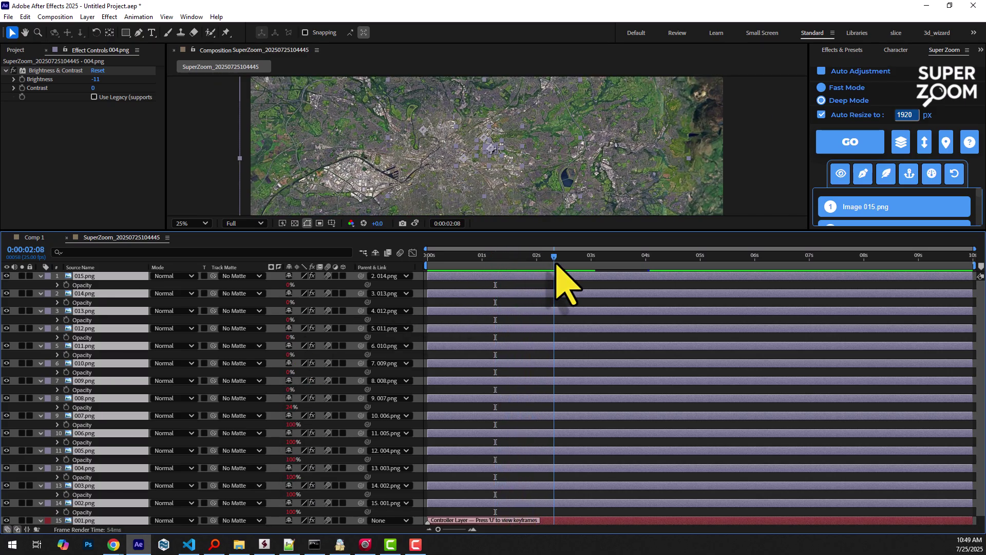
drag(197, 231, 202, 404)
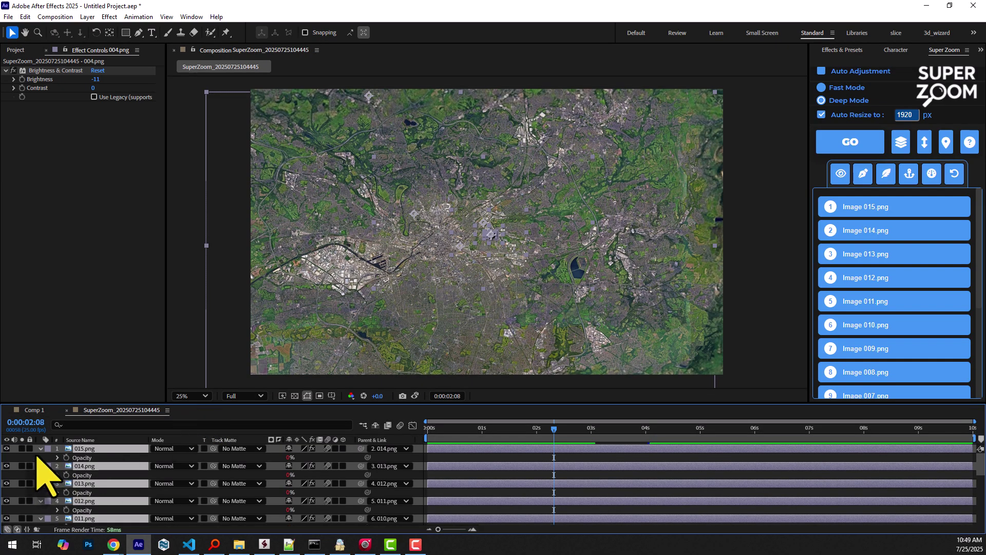
click(41, 449)
key(F2)
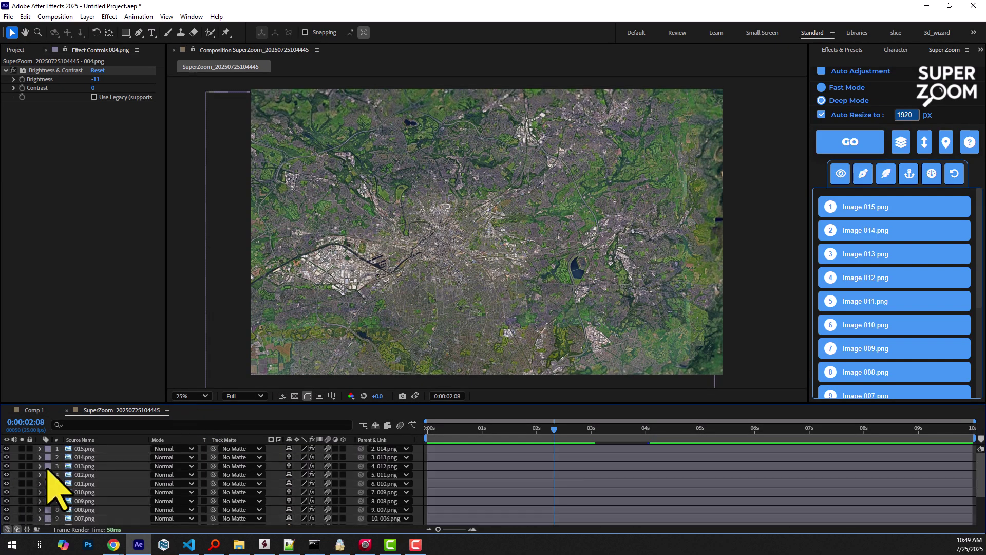
mouse_move(553, 429)
mouse_down()
mouse_move(538, 428)
mouse_move(604, 428)
mouse_up()
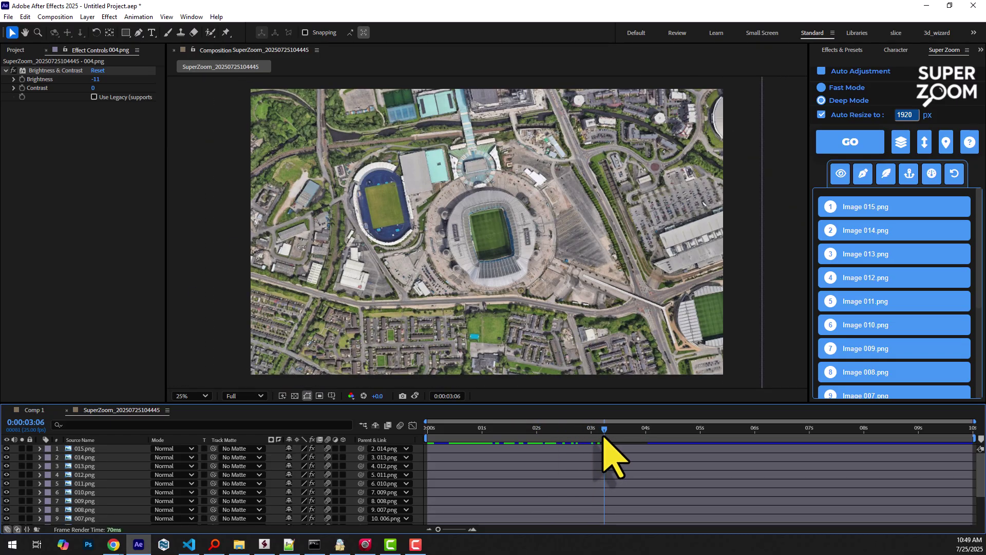
key(space)
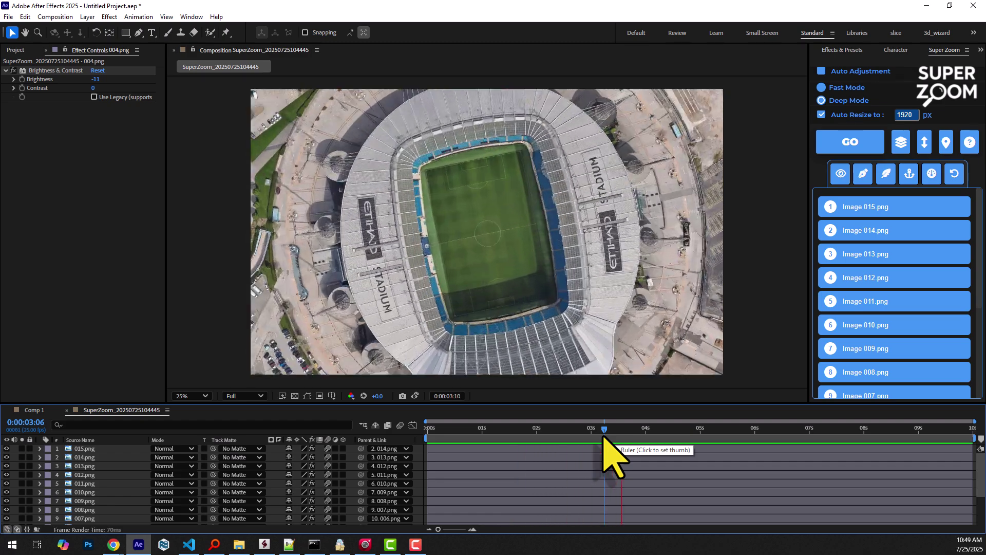
Step: Enable Wiggle on 001.png's Super Zoom with amplitude 200 and frequency 5, then preview
key(space)
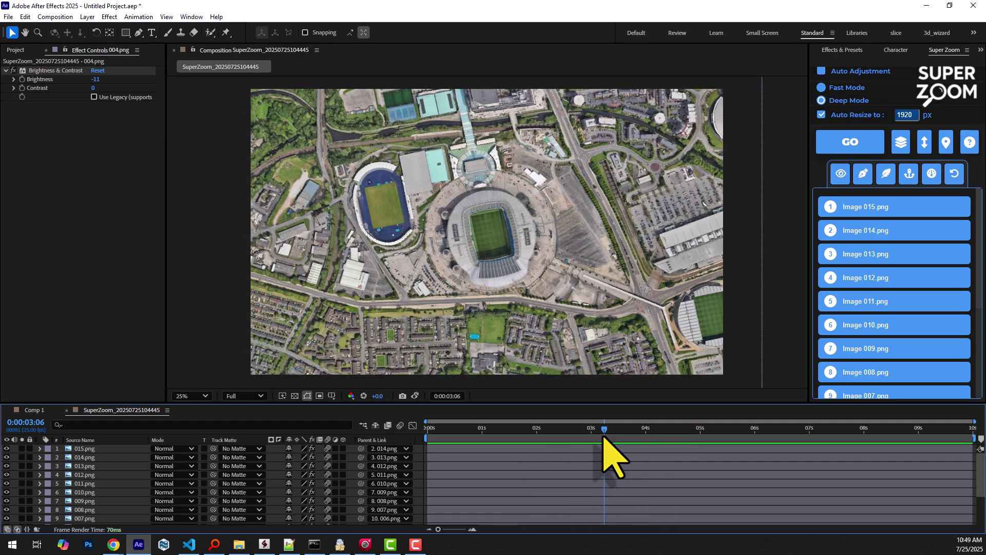
scroll(593, 475, down, 3)
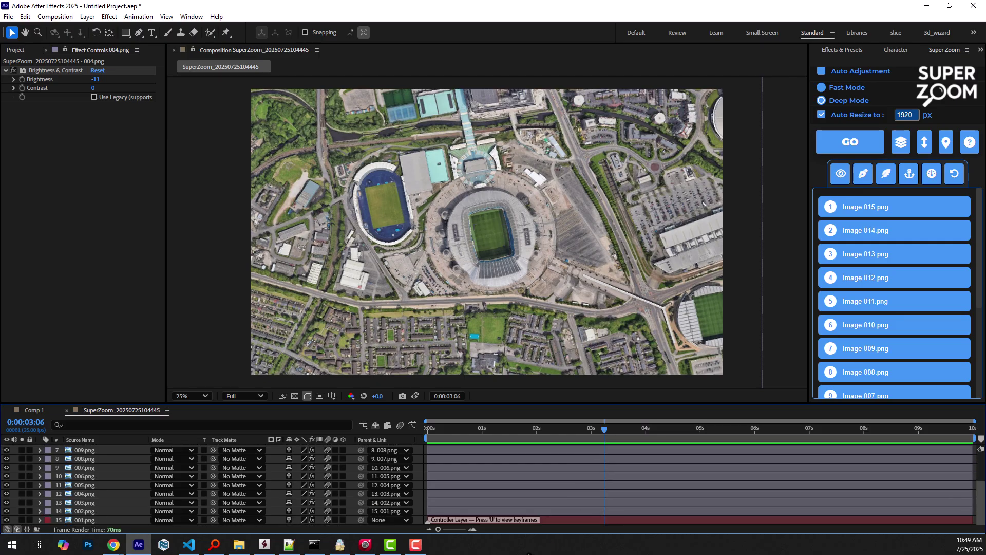
click(551, 519)
key(u)
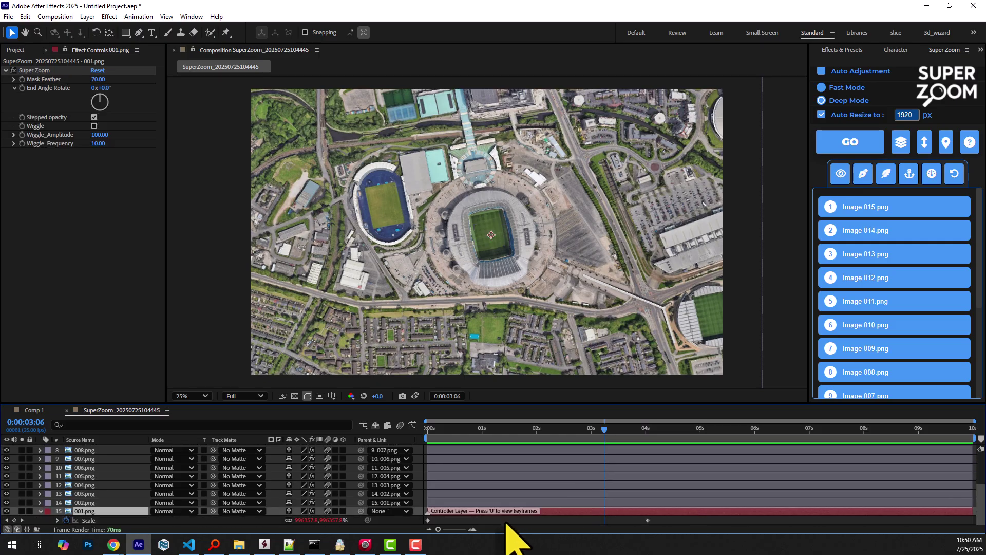
click(94, 126)
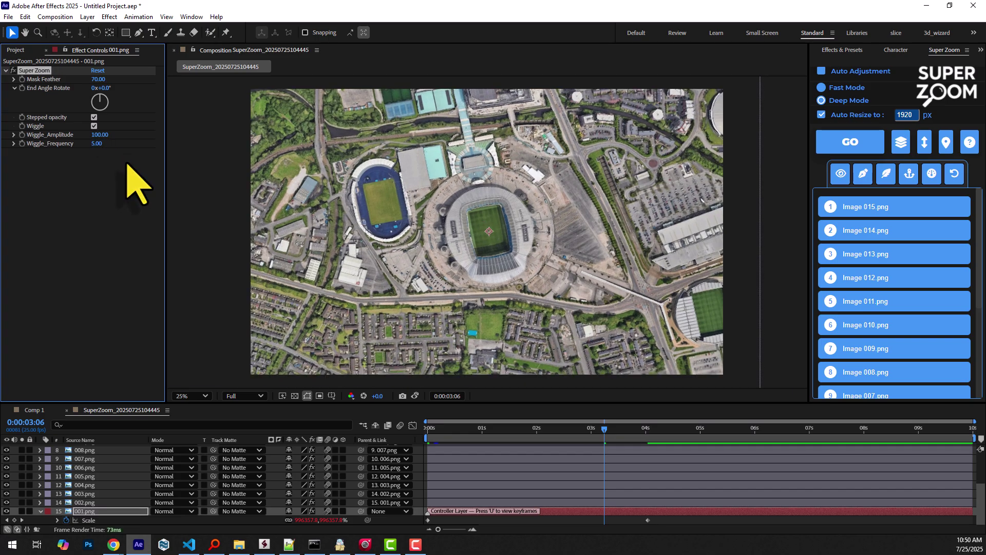
drag(480, 428, 429, 429)
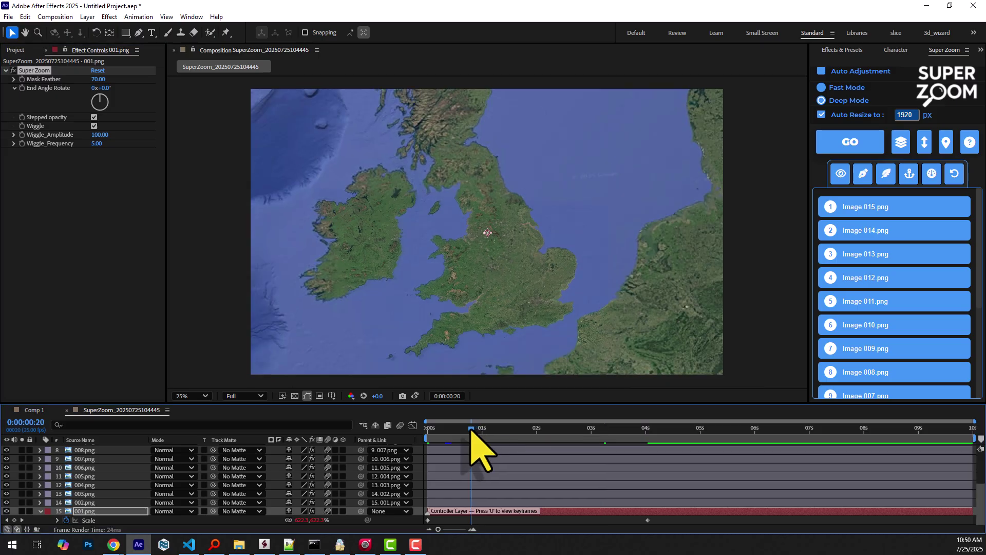
click(100, 135)
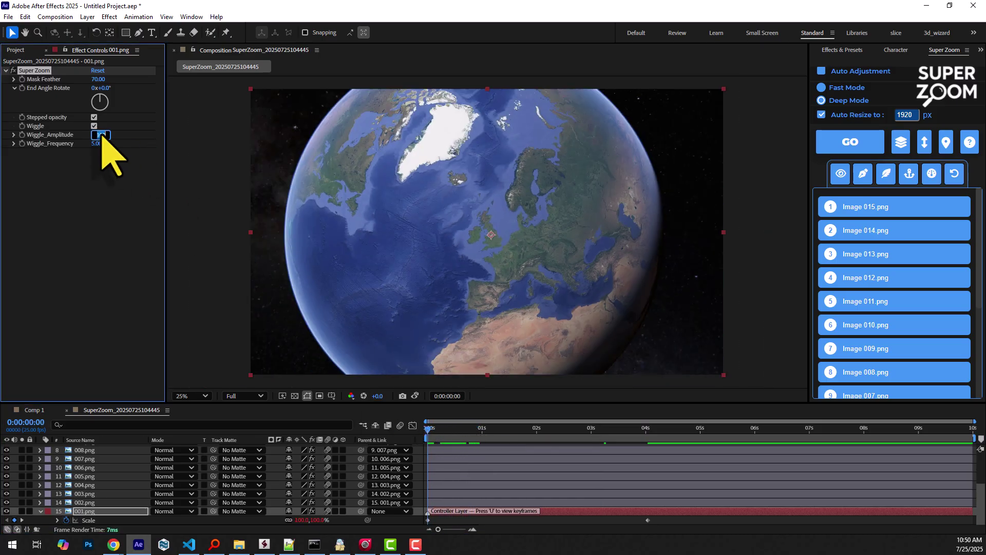
text(200)
key(space)
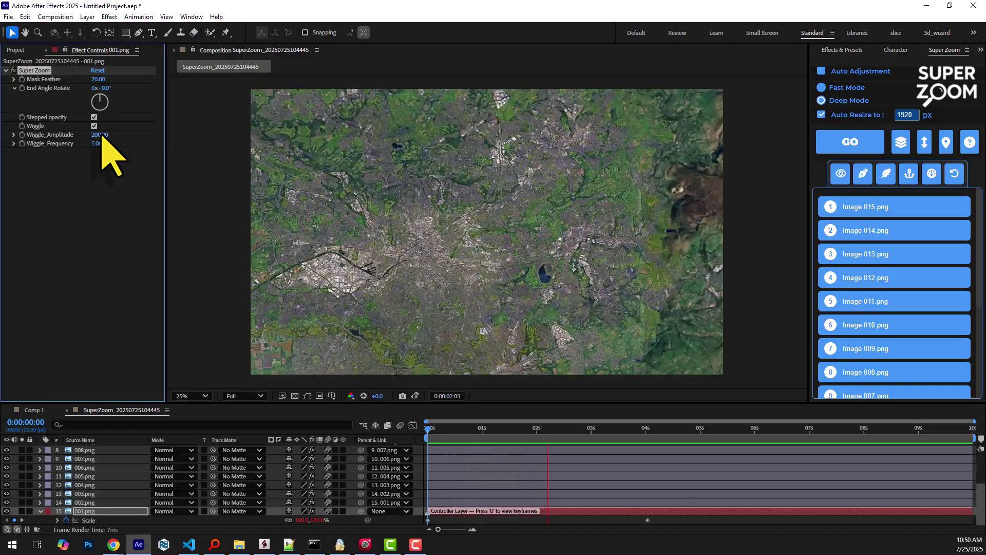
key(space)
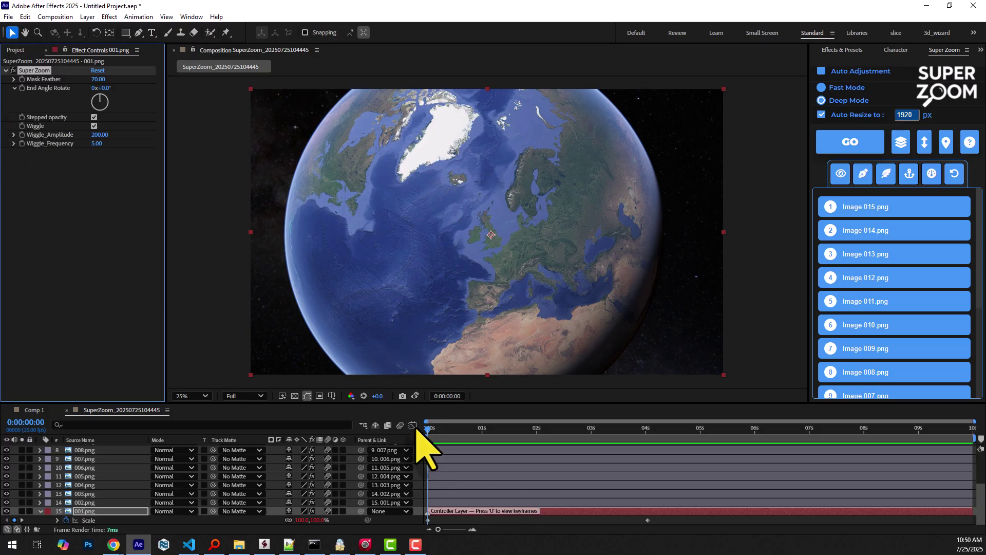
Step: Enable Motion Blur for all layers, preview, and scrub to the pitch at about 4 s
click(401, 426)
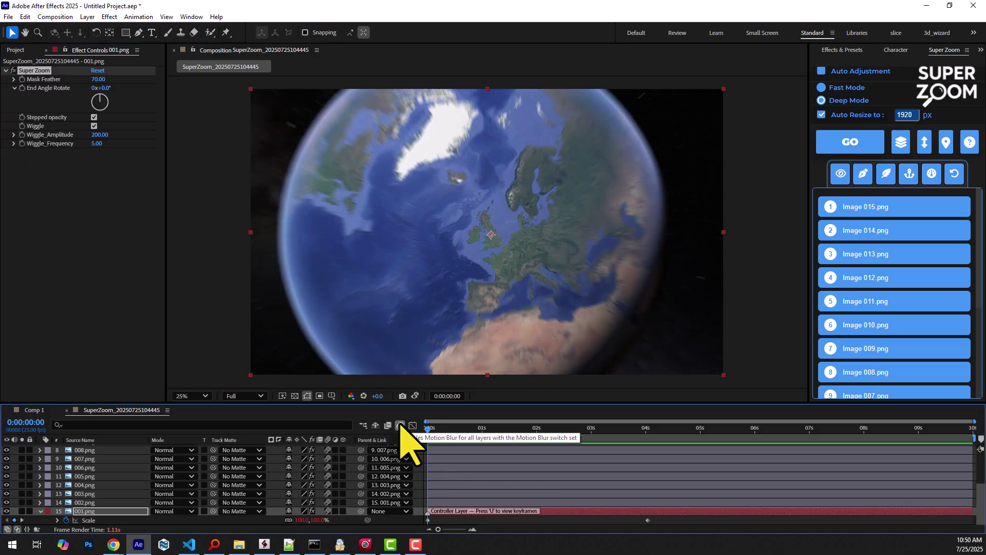
key(space)
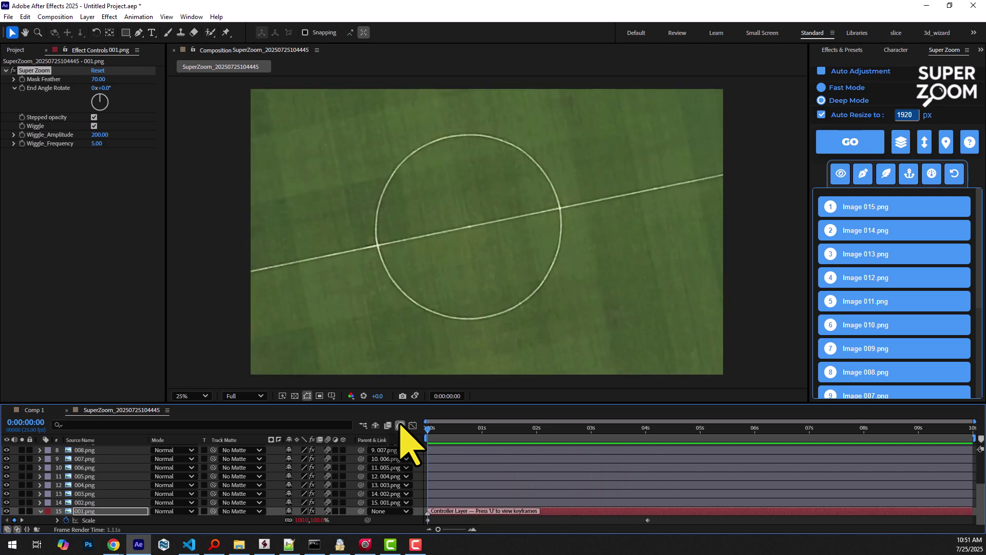
key(space)
drag(429, 429, 647, 429)
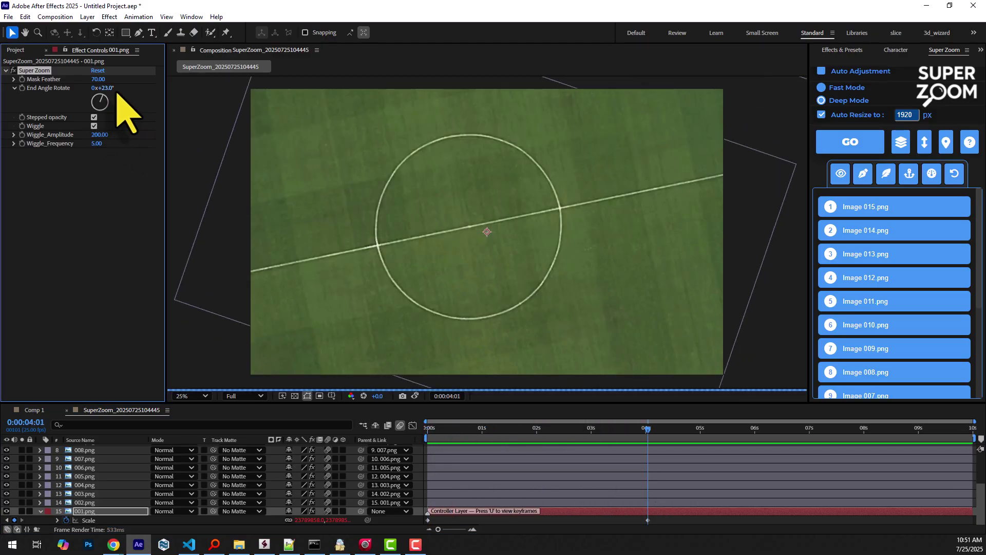
Step: Set End Angle Rotate to 0x+102.0° and preview the rotating zoom
drag(106, 87, 179, 125)
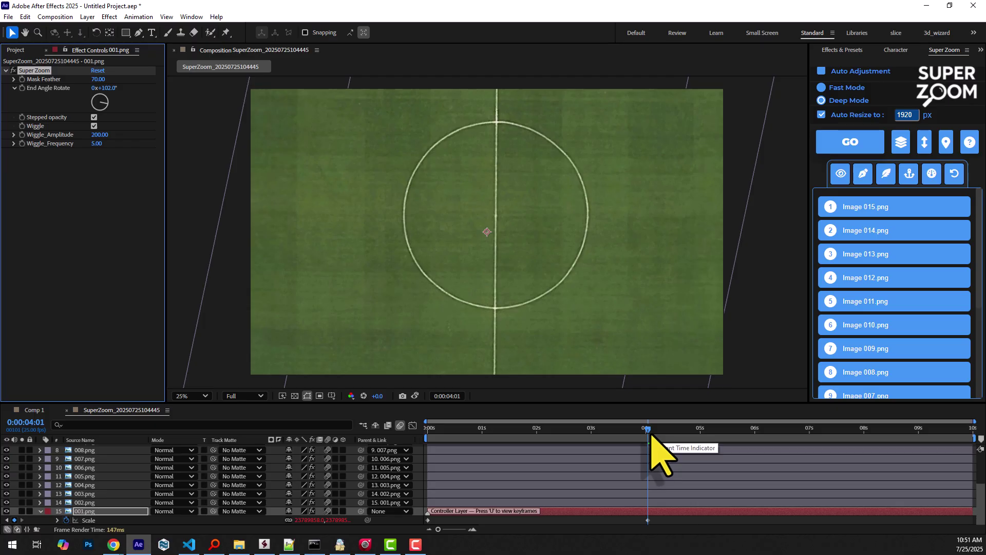
key(space)
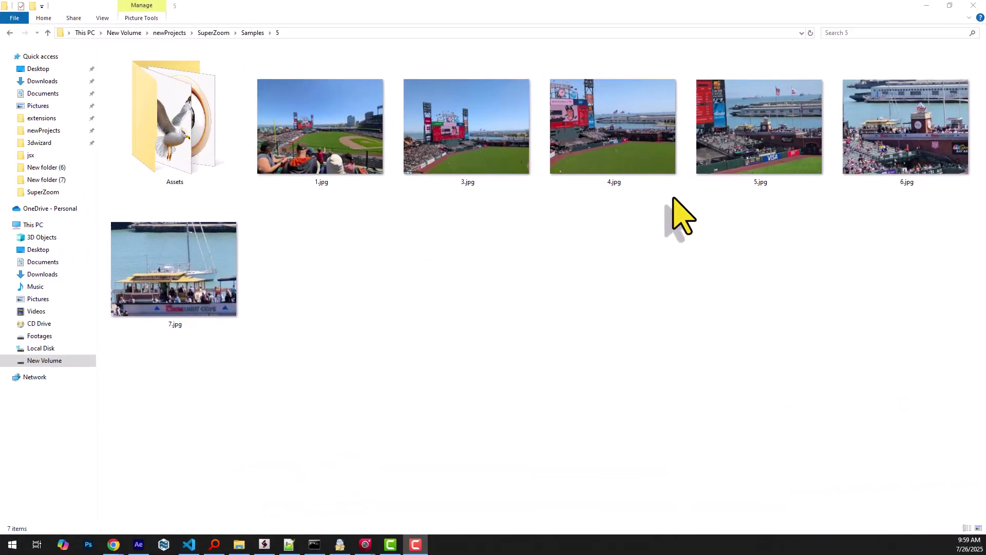
Step: Select the six ballpark jpgs in Samples\5 and drag them into a new comp, Comp 2
click(328, 162)
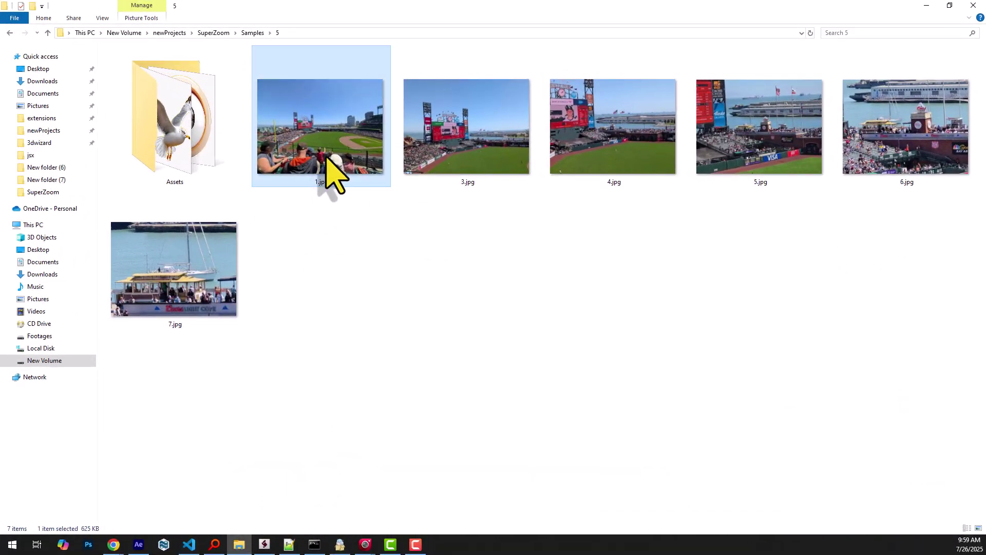
shift+click(224, 264)
mouse_move(332, 165)
mouse_down()
mouse_move(143, 543)
mouse_move(209, 479)
mouse_up()
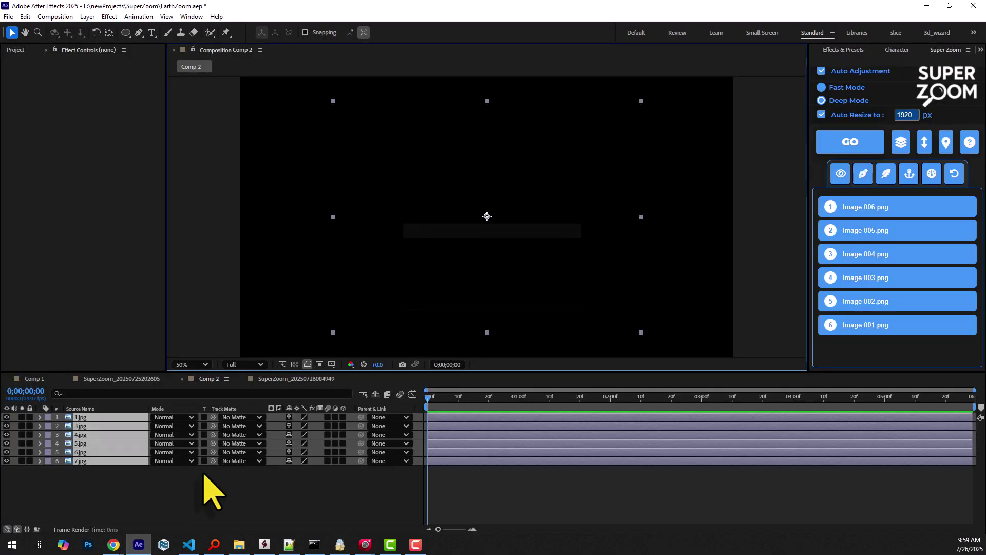
Step: Reverse the layer order, generate the zoom, and move its end Scale keyframe to about 8 s
click(926, 143)
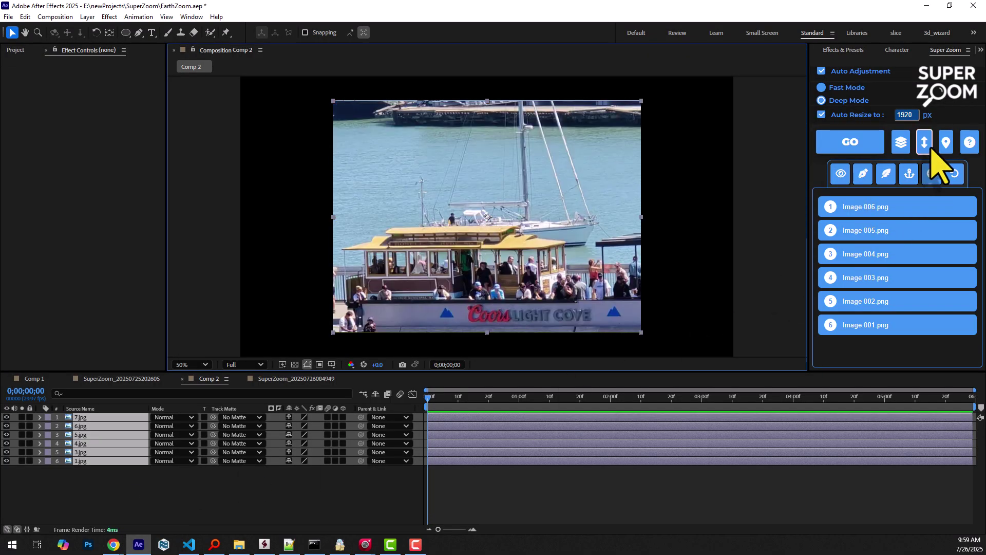
click(850, 142)
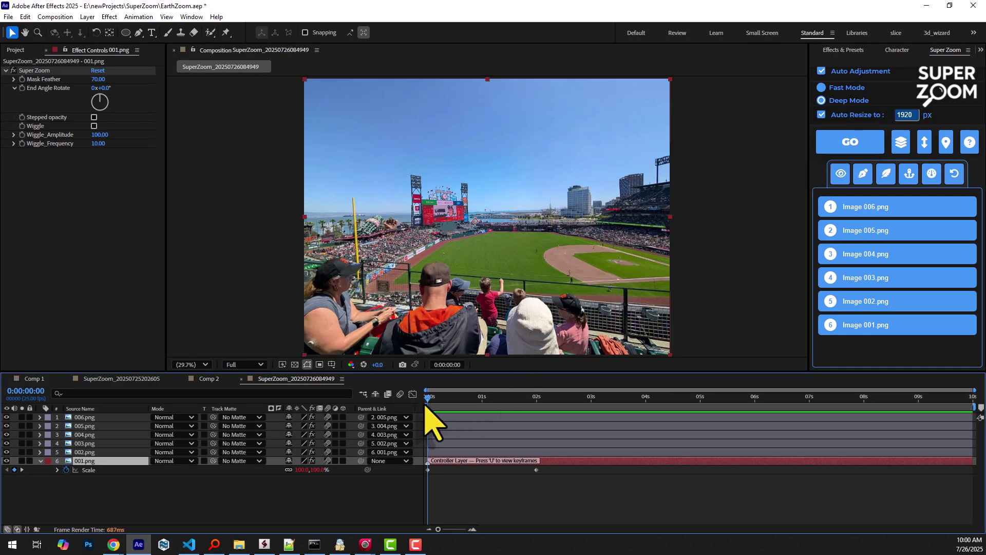
drag(429, 399, 537, 398)
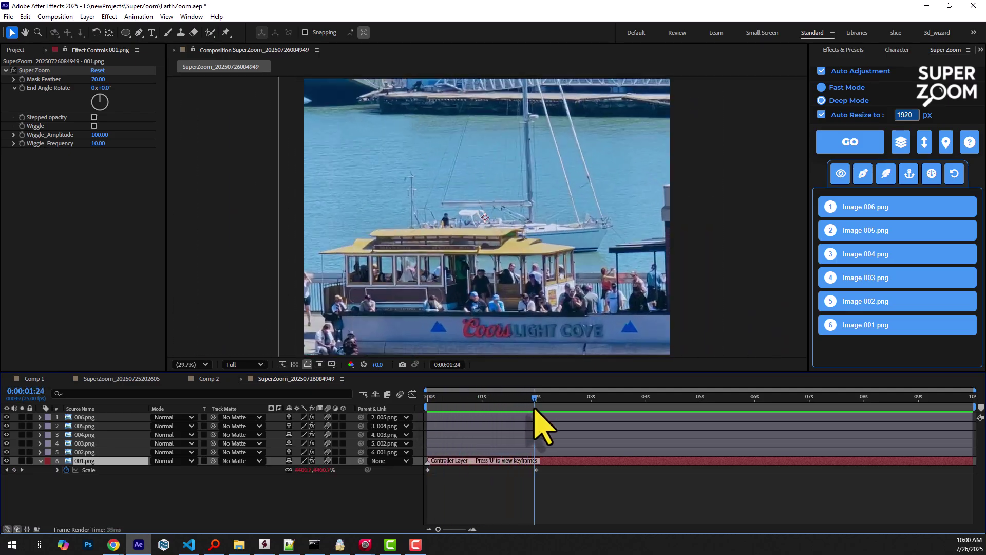
drag(537, 470, 889, 469)
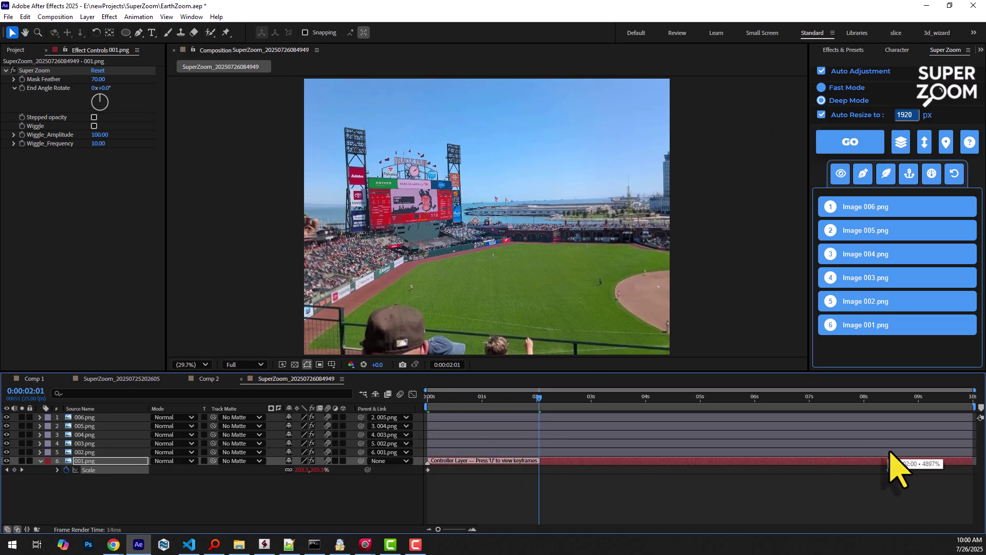
drag(542, 398, 892, 397)
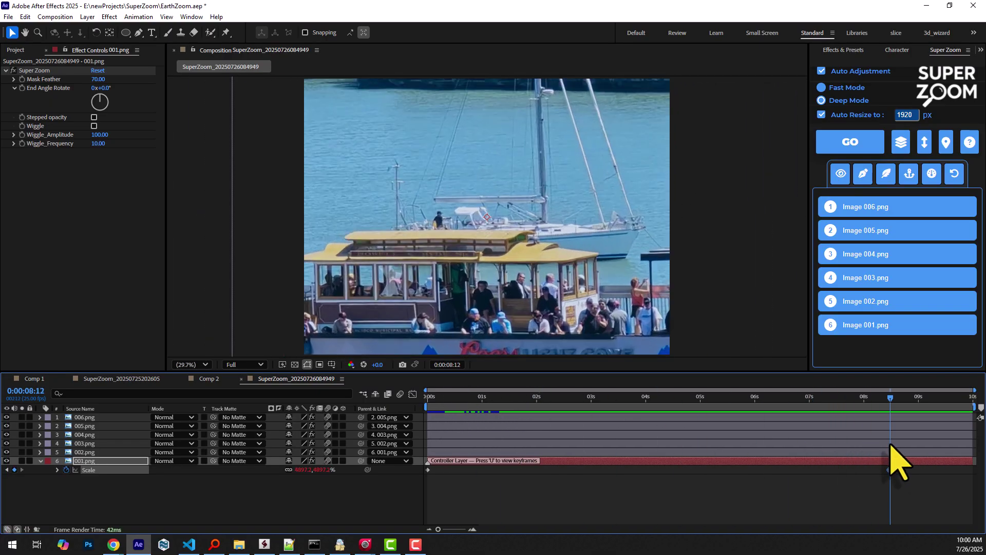
Step: Import bird.png and eye.png from the Assets folder into the Project panel
click(48, 52)
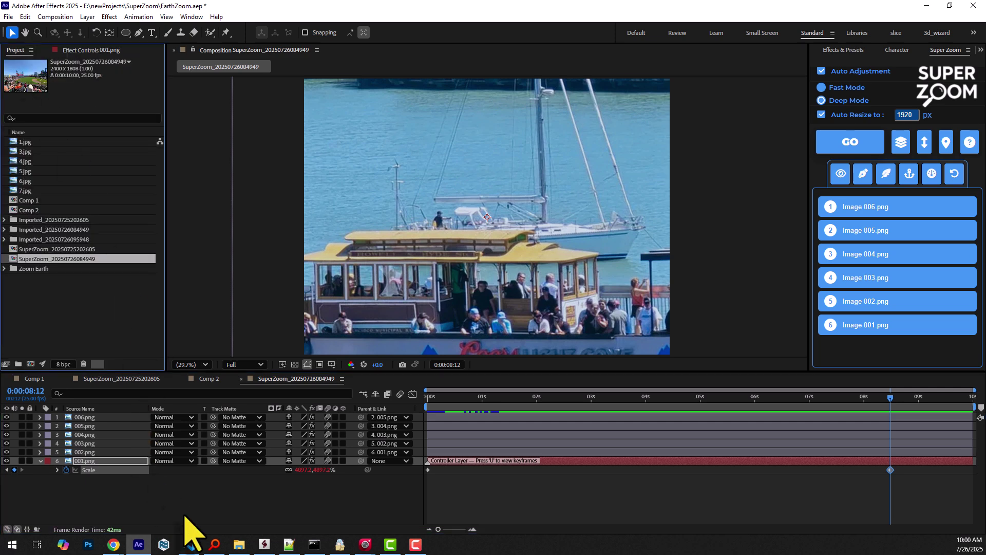
click(239, 545)
double_click(186, 158)
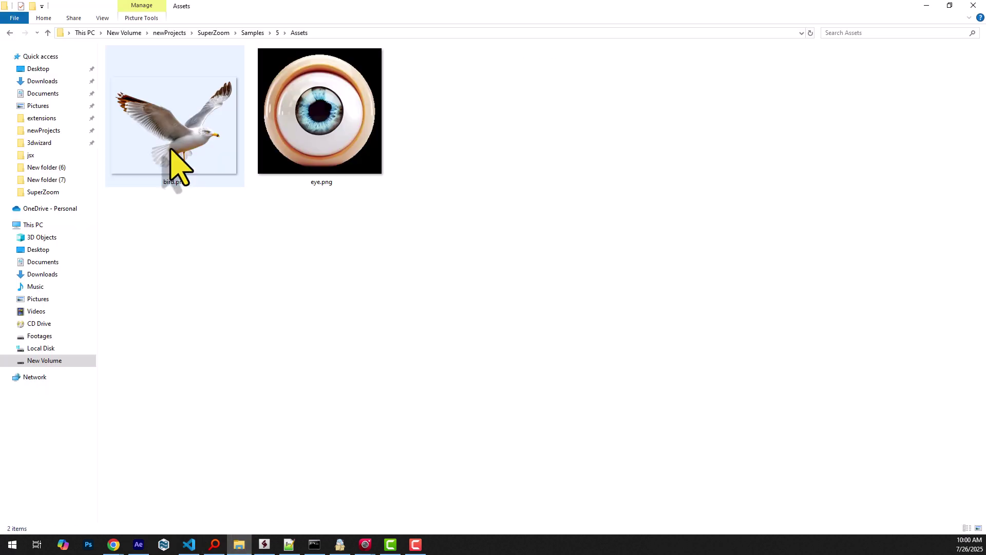
click(177, 162)
ctrl+click(319, 131)
mouse_move(319, 132)
mouse_down()
mouse_move(139, 546)
mouse_move(77, 324)
mouse_up()
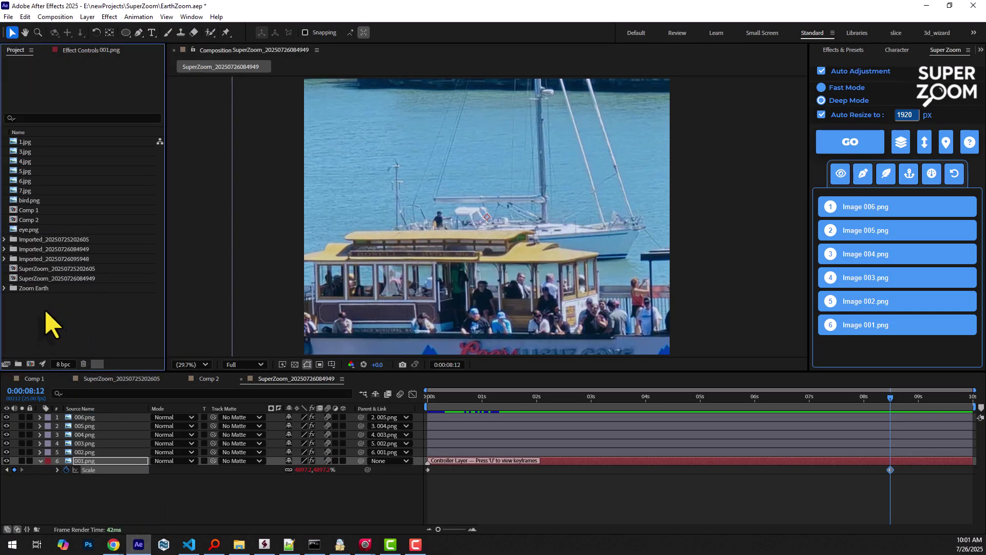
Step: Add bird.png as the top layer, shrink it to a tiny size, and place it above the boat
click(31, 201)
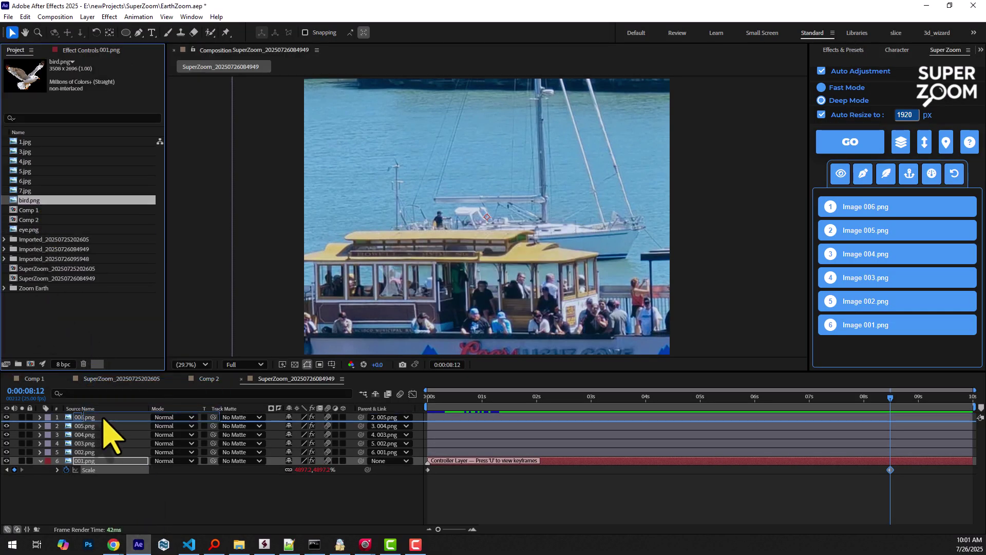
drag(32, 200, 108, 422)
key(s)
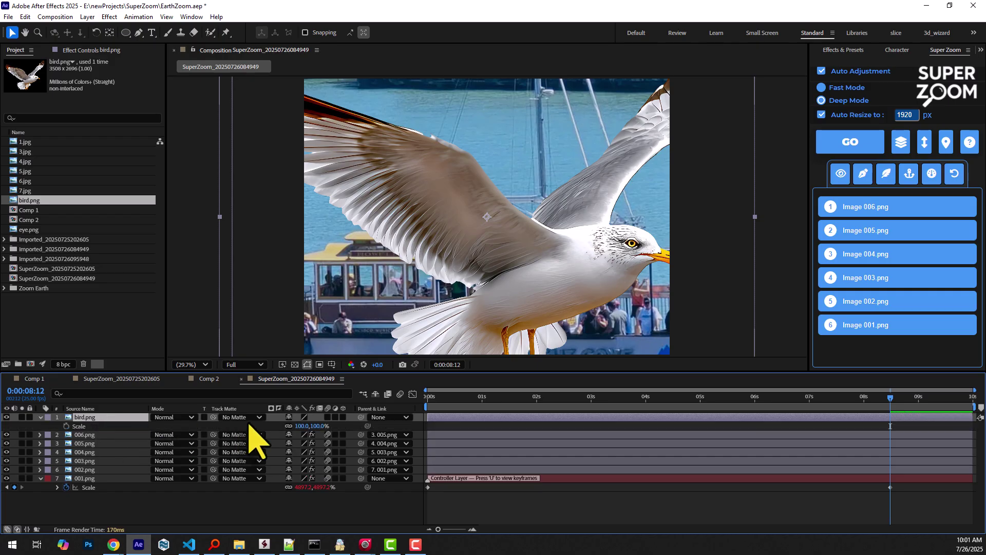
drag(312, 426, 277, 451)
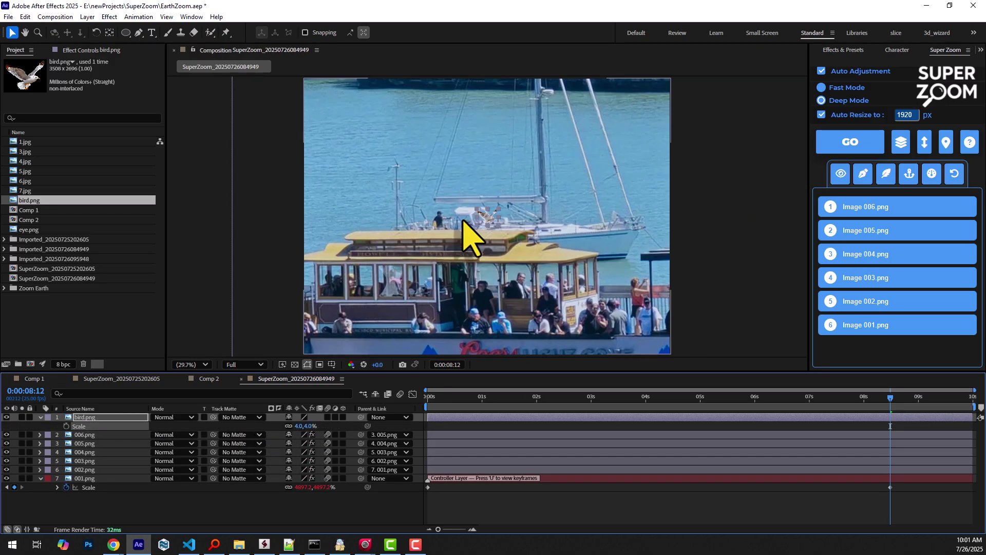
drag(485, 218, 409, 150)
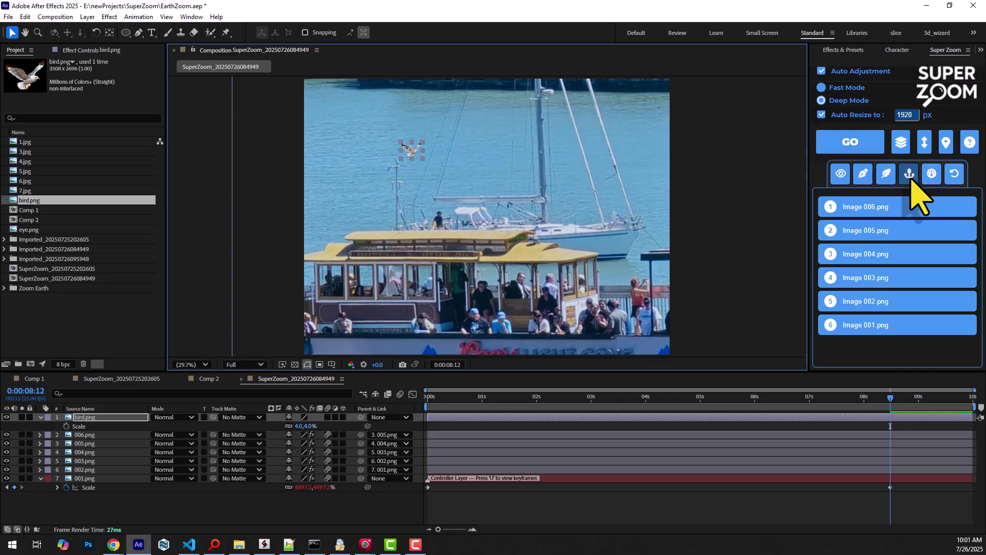
Step: Merge the bird into the zoom with the SuperZoom anchor button, then preview the ending
click(909, 174)
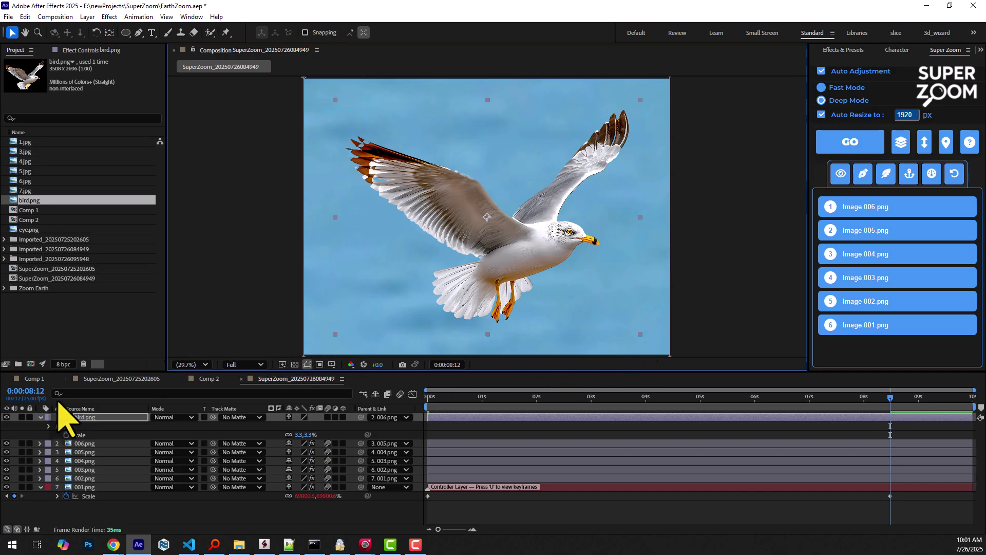
click(40, 418)
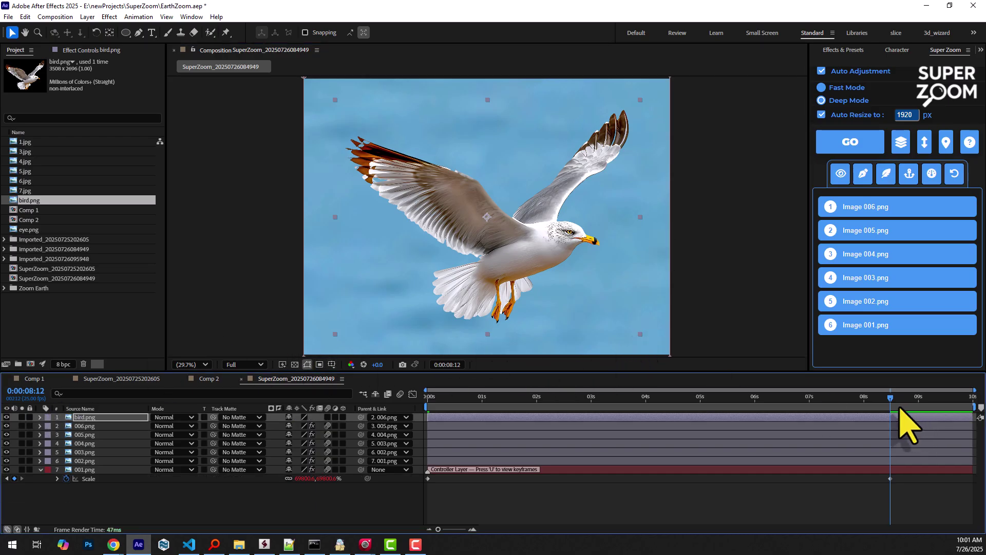
mouse_move(890, 398)
mouse_down()
mouse_move(593, 397)
mouse_move(888, 397)
mouse_up()
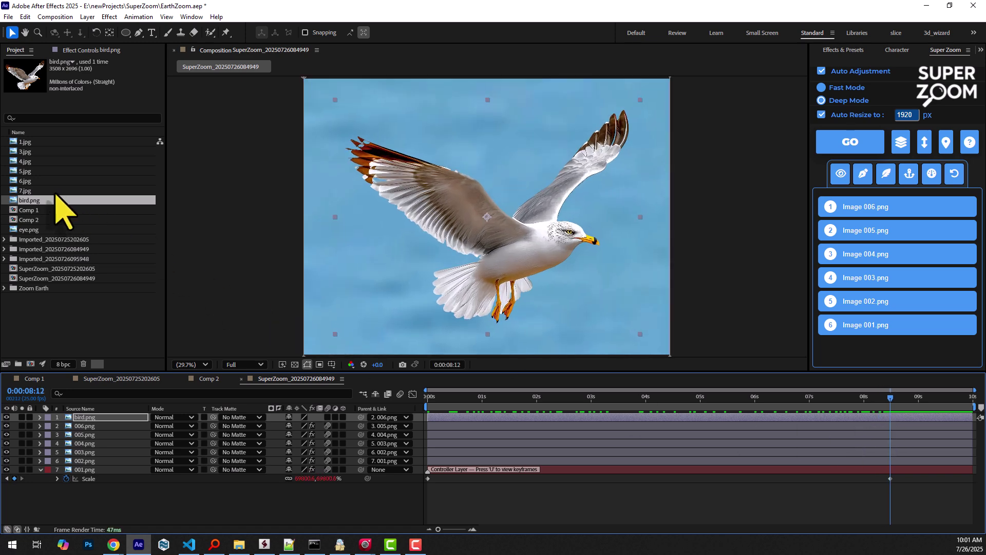
Step: Add eye.png as a layer, scale it to about 1.3%, and place it on the seagull's eye
drag(29, 230, 536, 258)
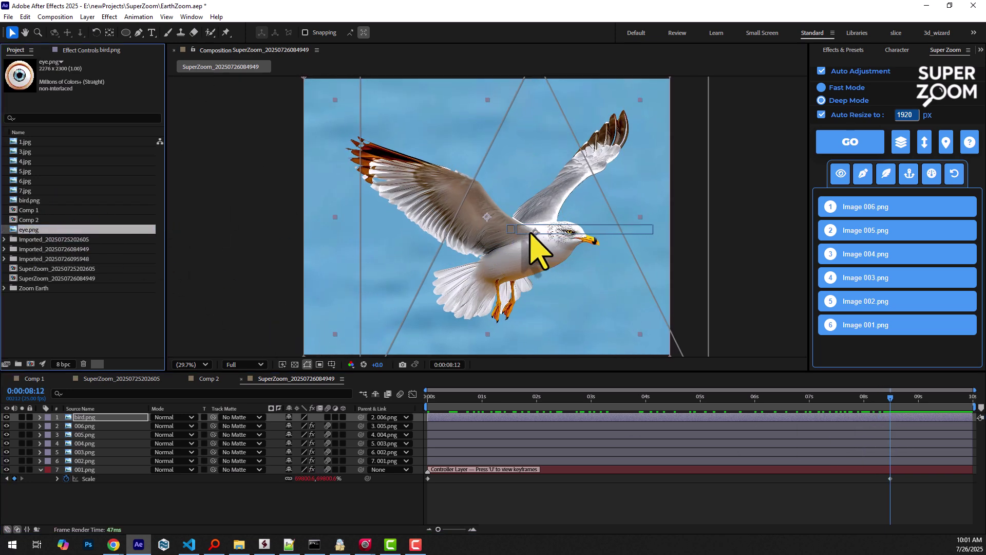
key(s)
drag(312, 425, 261, 448)
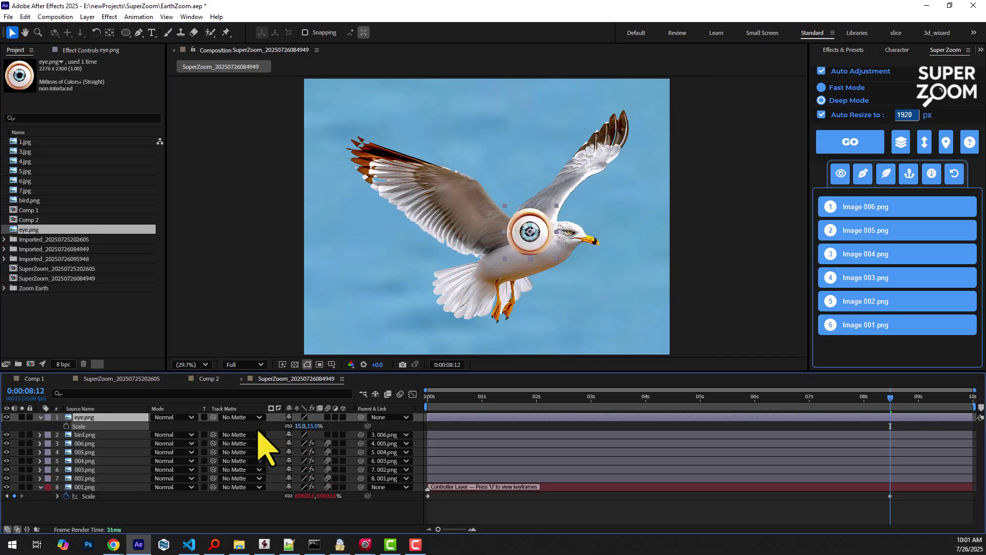
scroll(570, 262, up, 5)
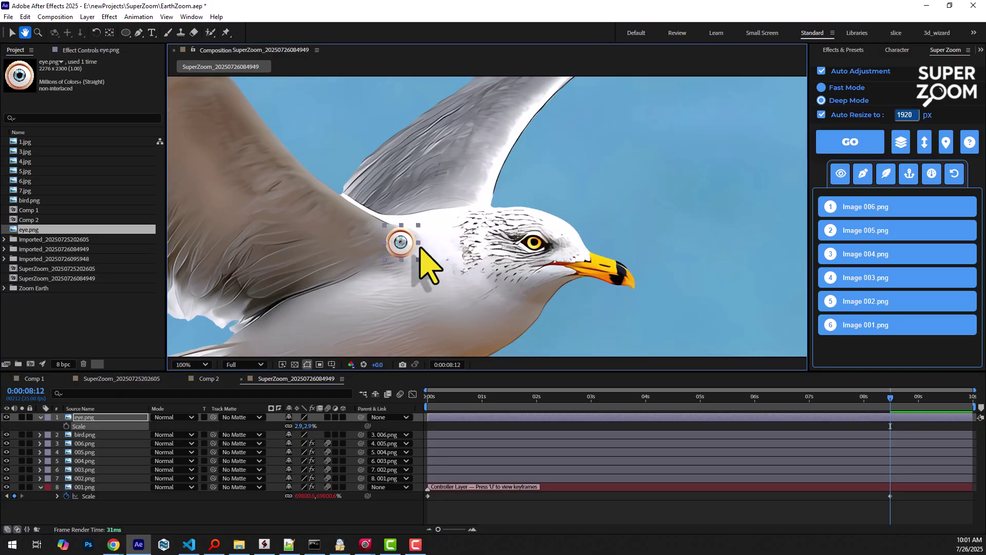
drag(220, 270, 489, 268)
drag(304, 426, 293, 447)
scroll(493, 270, up, 3)
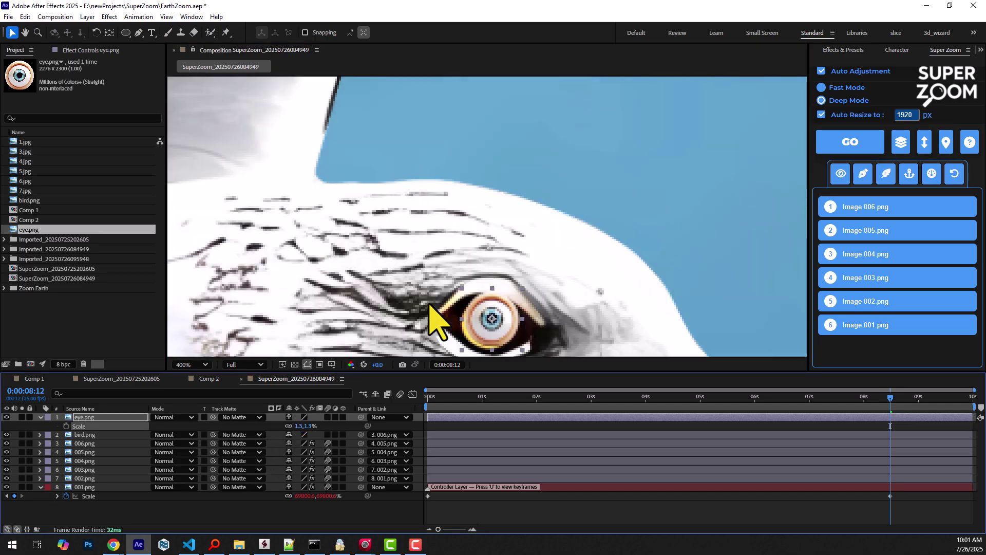
drag(442, 320, 494, 331)
scroll(554, 303, down, 5)
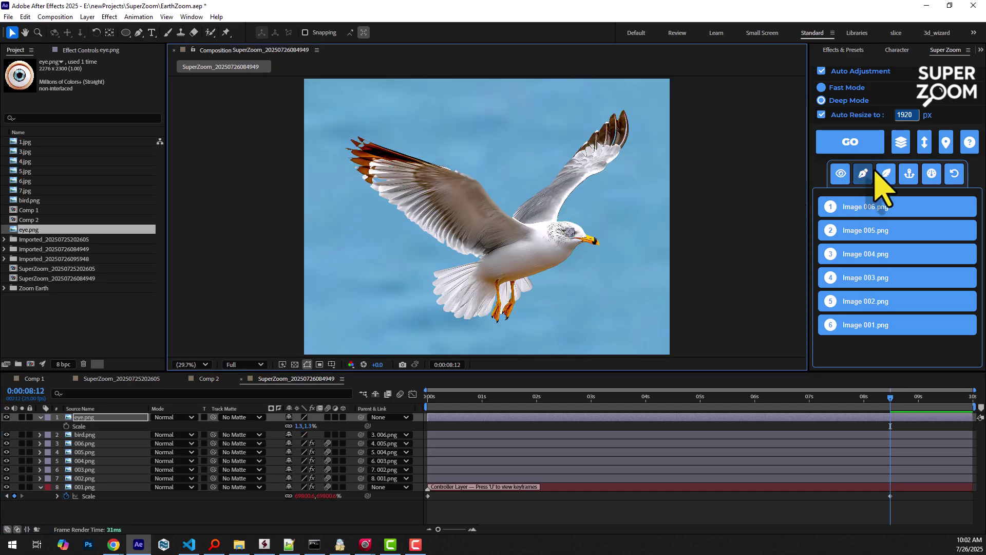
Step: Undo the attempted Super Zoom merge of the eye layer
click(910, 173)
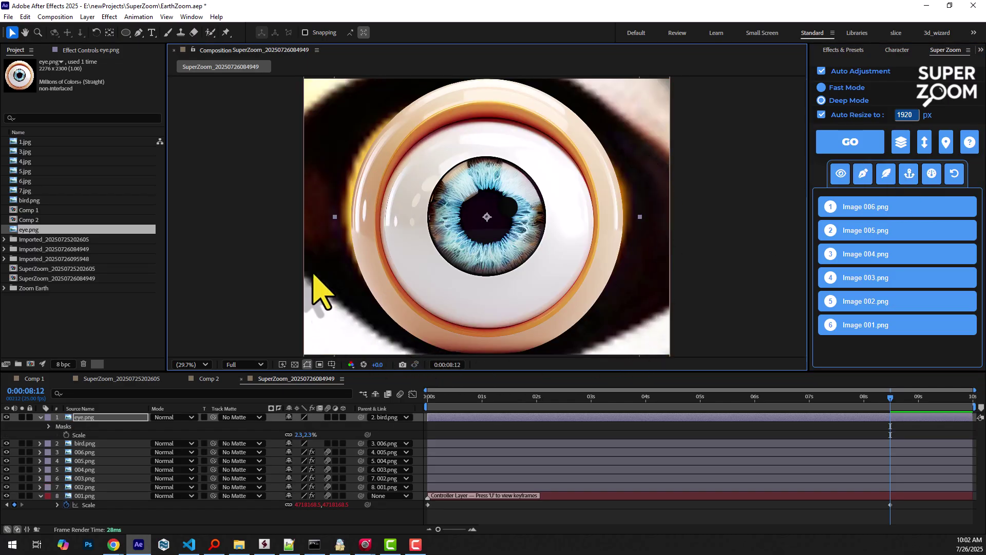
click(26, 18)
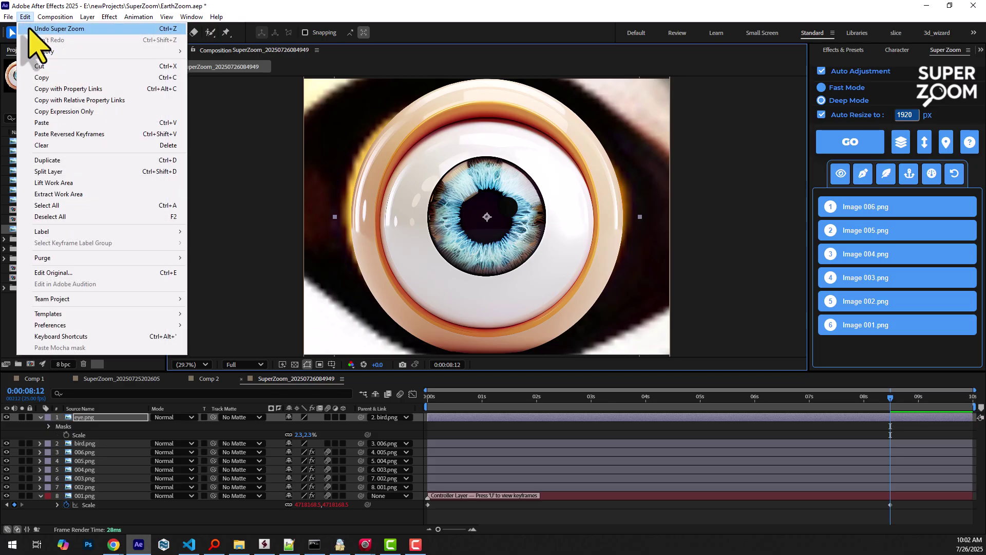
click(58, 28)
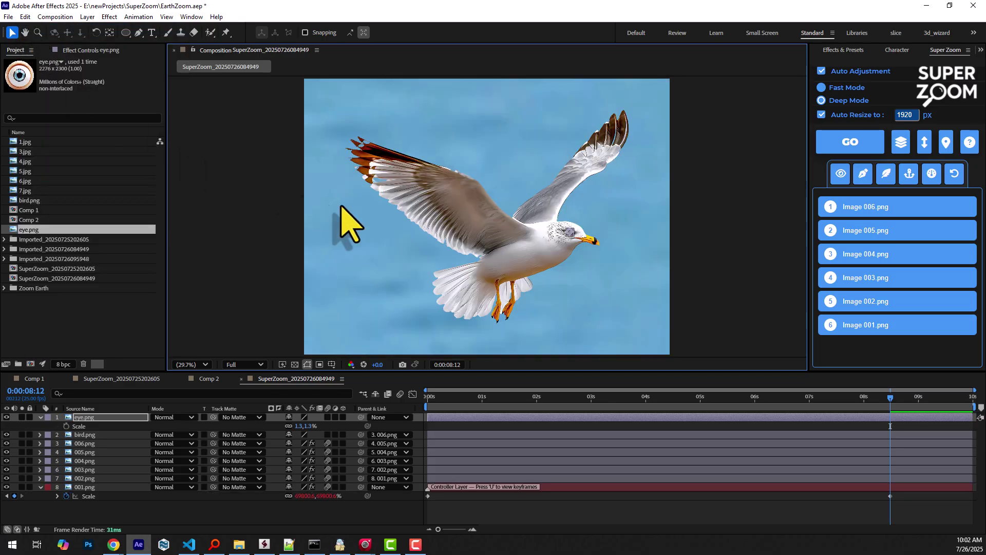
drag(126, 32, 166, 43)
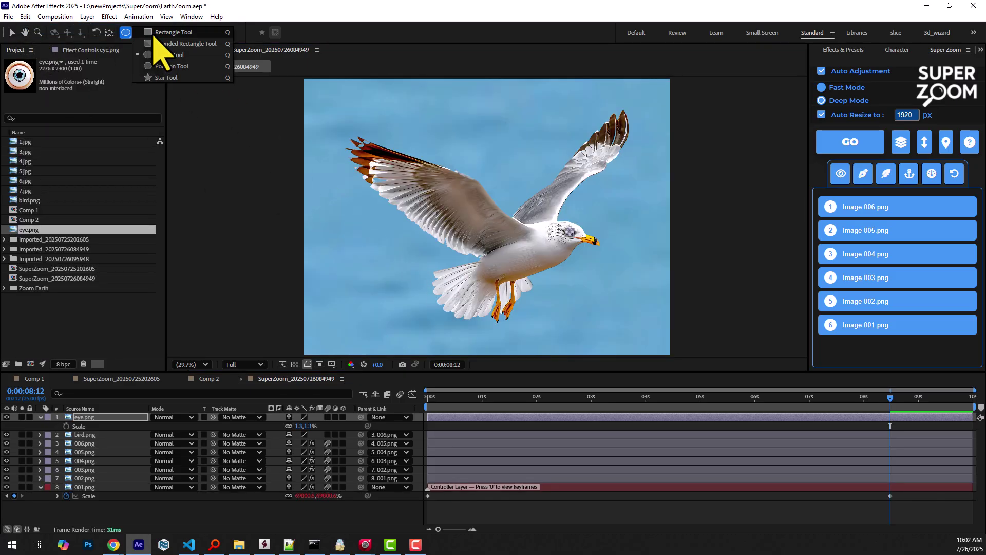
scroll(466, 204, up, 3)
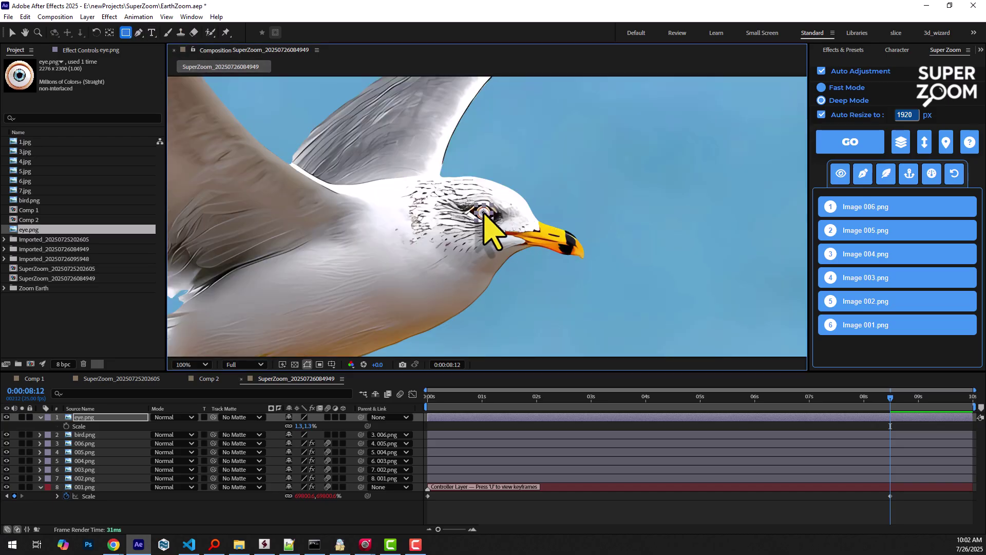
Step: Mask eye.png with a rectangle around the bird's eye, merge it into the zoom, and preview
mouse_move(482, 214)
mouse_down()
mouse_move(486, 226)
mouse_move(567, 166)
mouse_up()
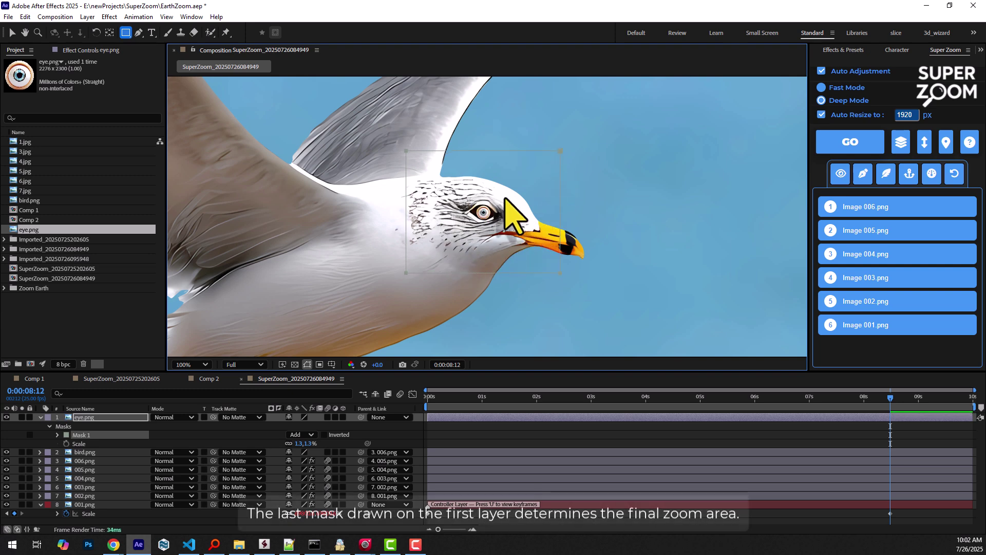
click(909, 175)
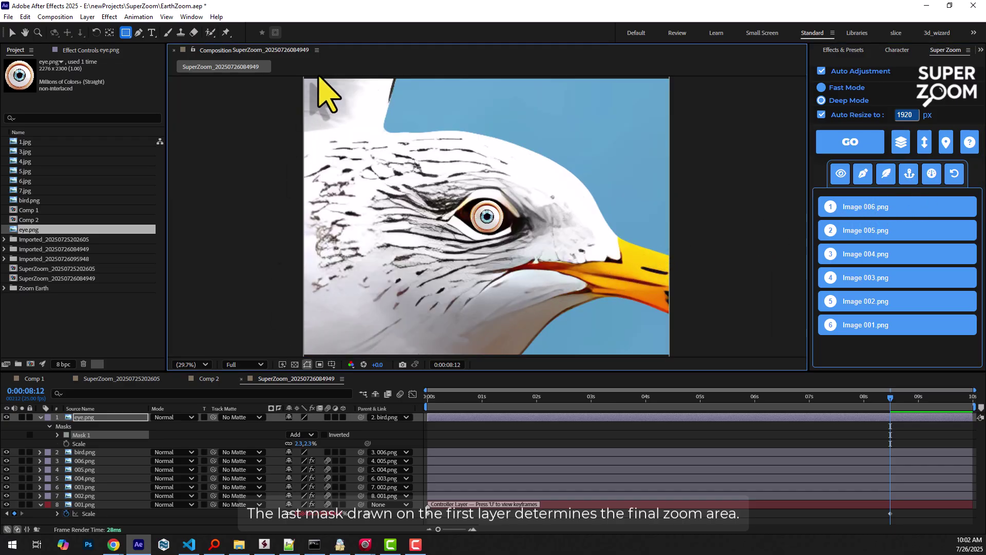
mouse_move(889, 398)
mouse_down()
mouse_move(755, 397)
mouse_move(909, 398)
mouse_up()
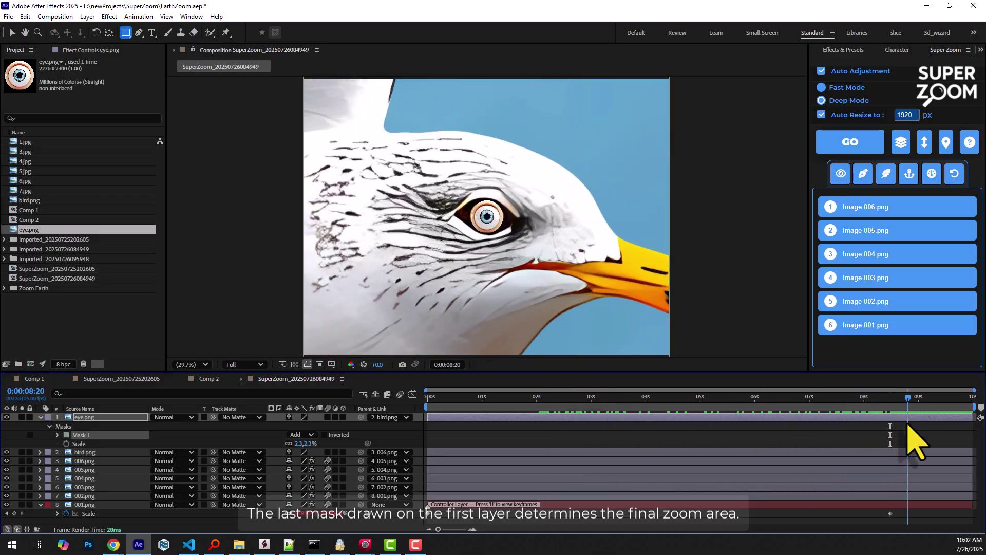
double_click(57, 269)
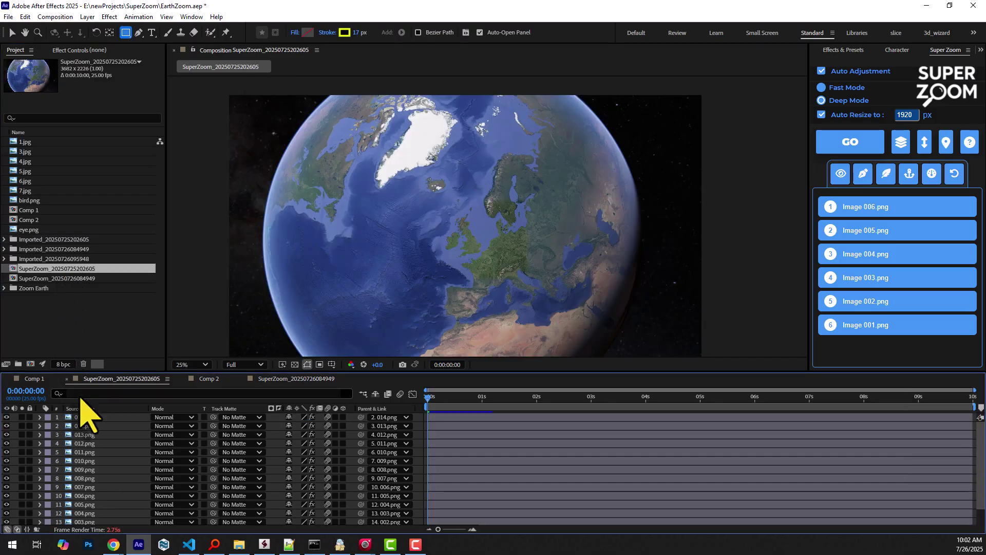
click(85, 417)
scroll(85, 462, down, 3)
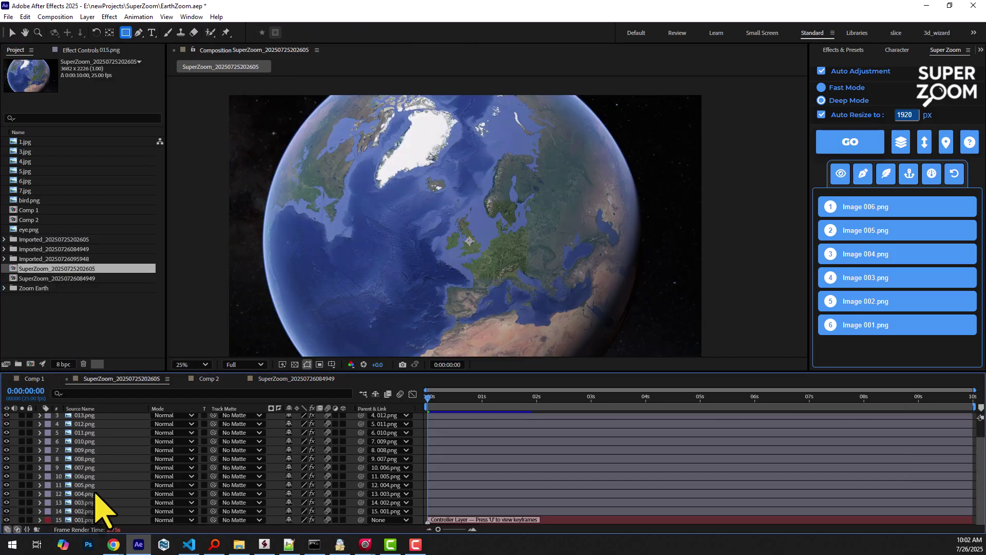
shift+click(83, 520)
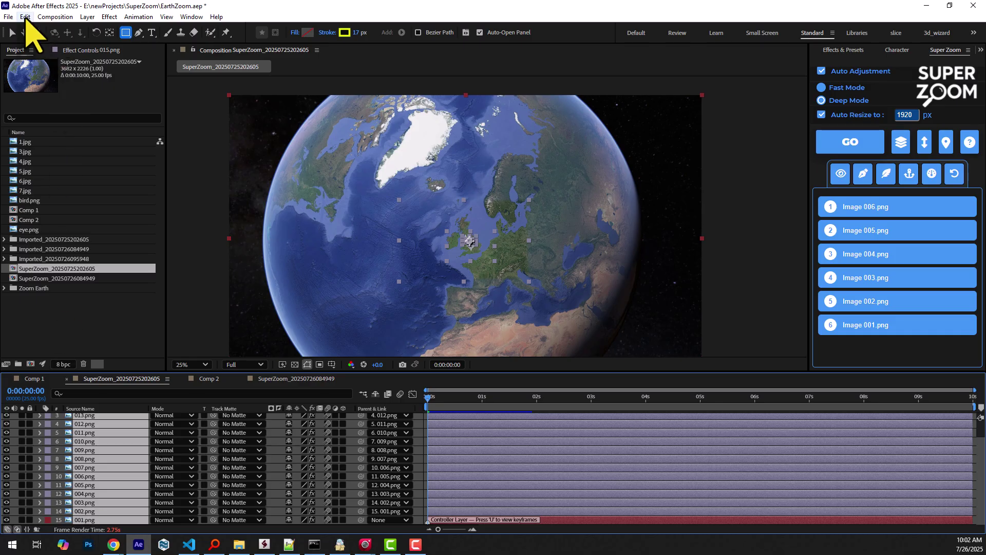
click(25, 16)
click(46, 66)
double_click(57, 278)
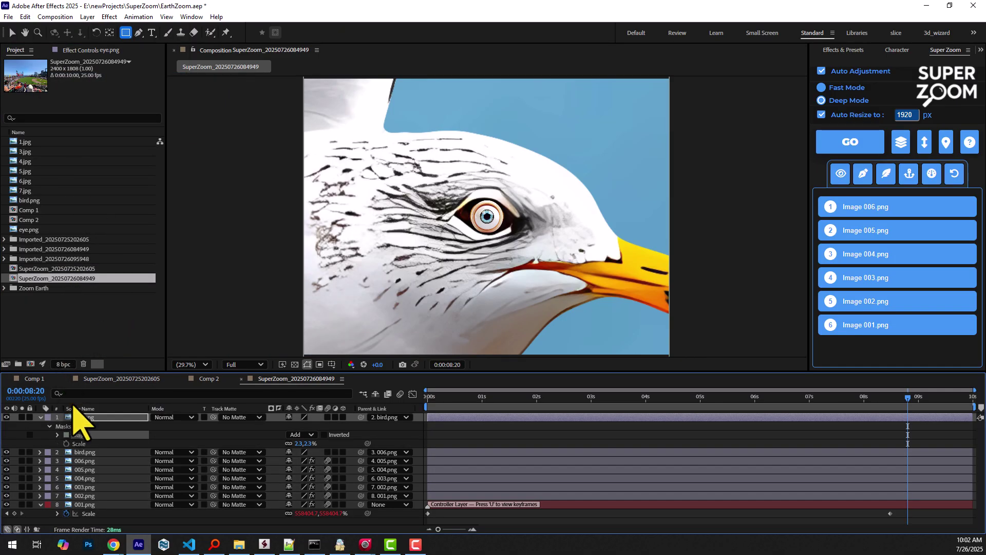
click(40, 416)
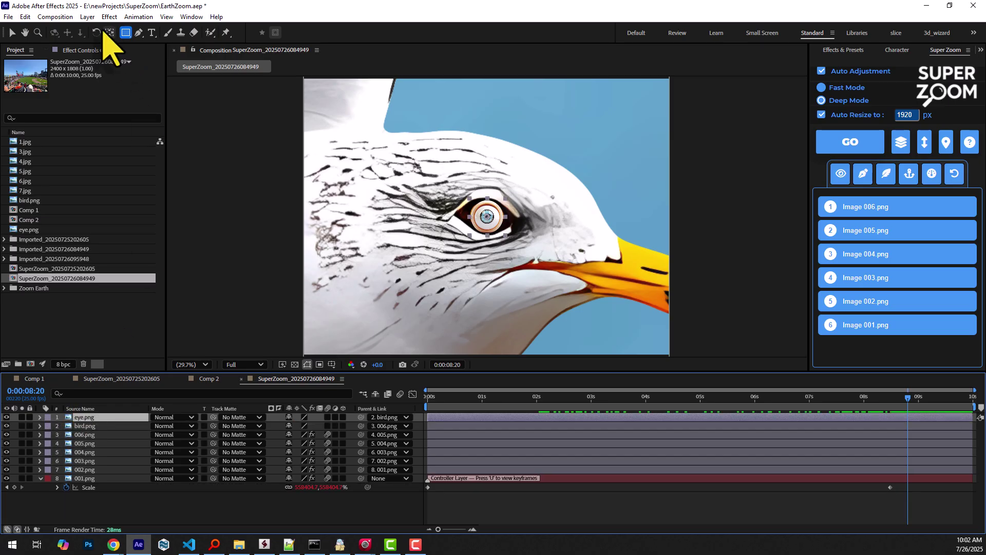
click(25, 16)
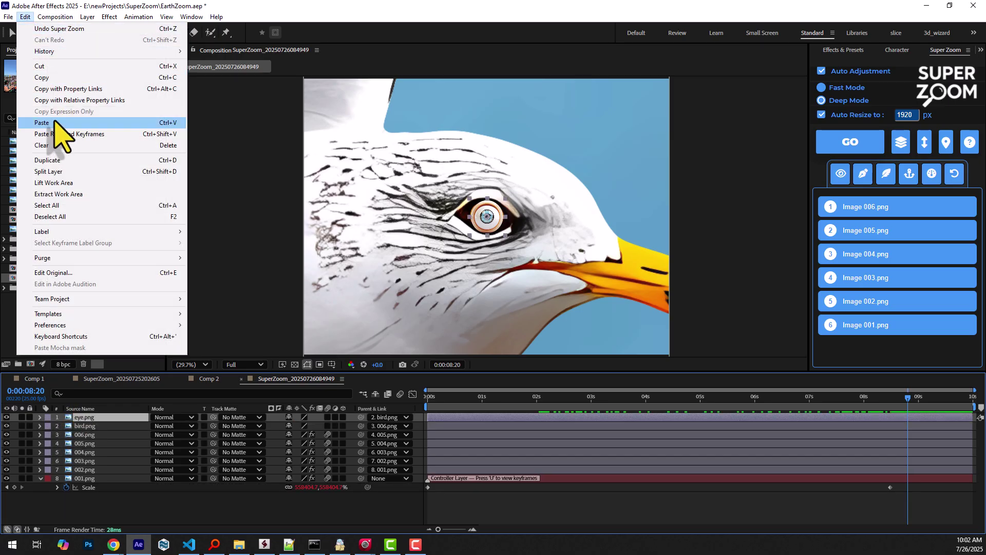
click(46, 125)
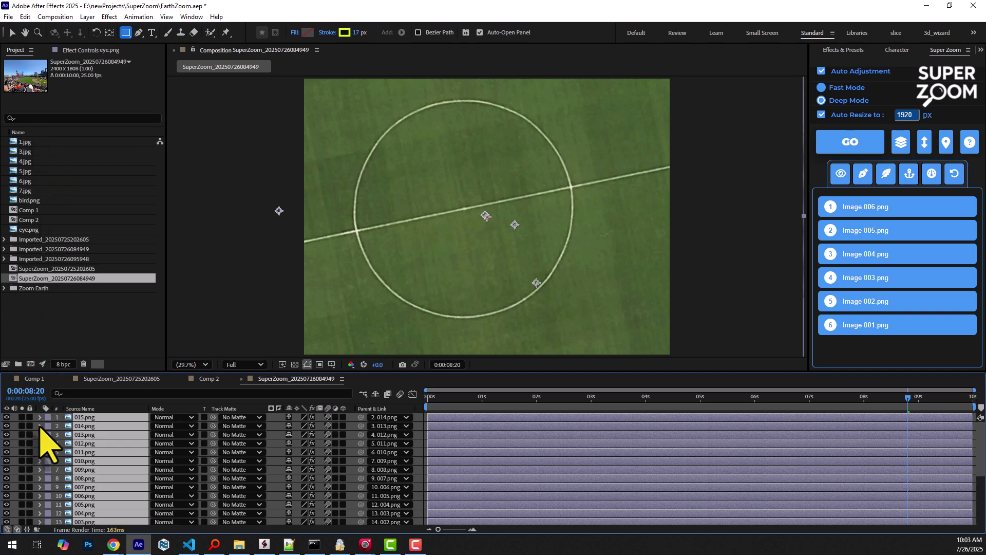
scroll(78, 478, down, 3)
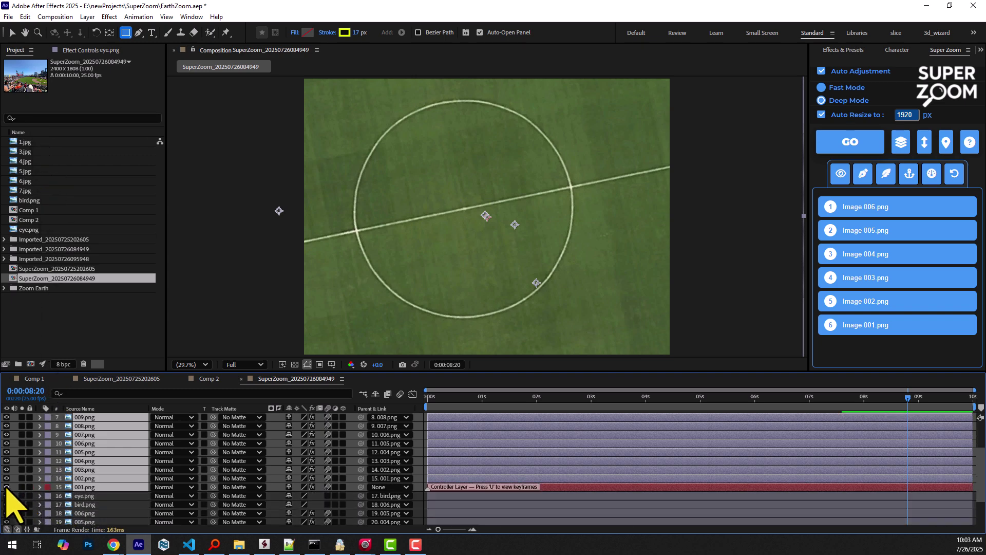
Step: At the composition start, toggle Earth layer 001.png's visibility to check the stadium photo
drag(466, 397, 422, 397)
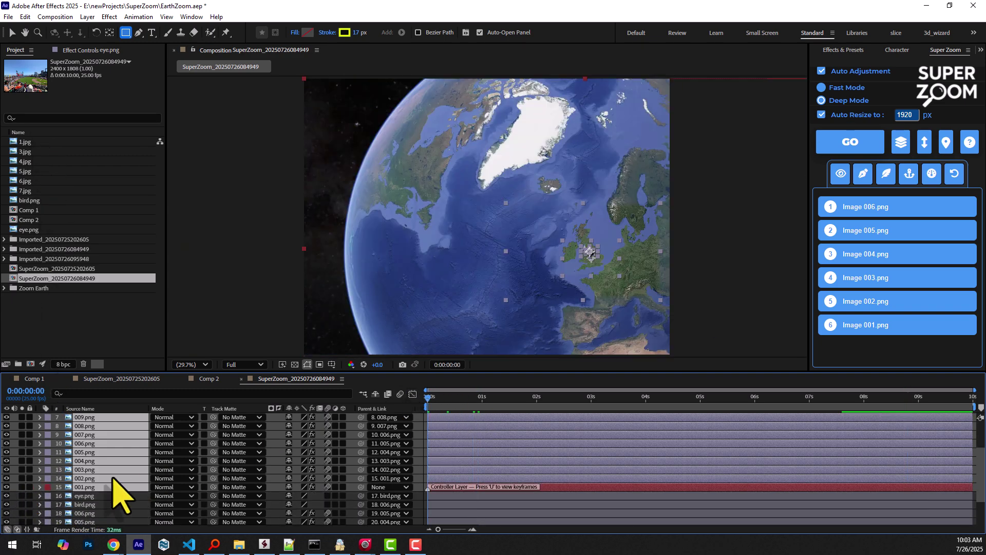
click(7, 496)
click(84, 496)
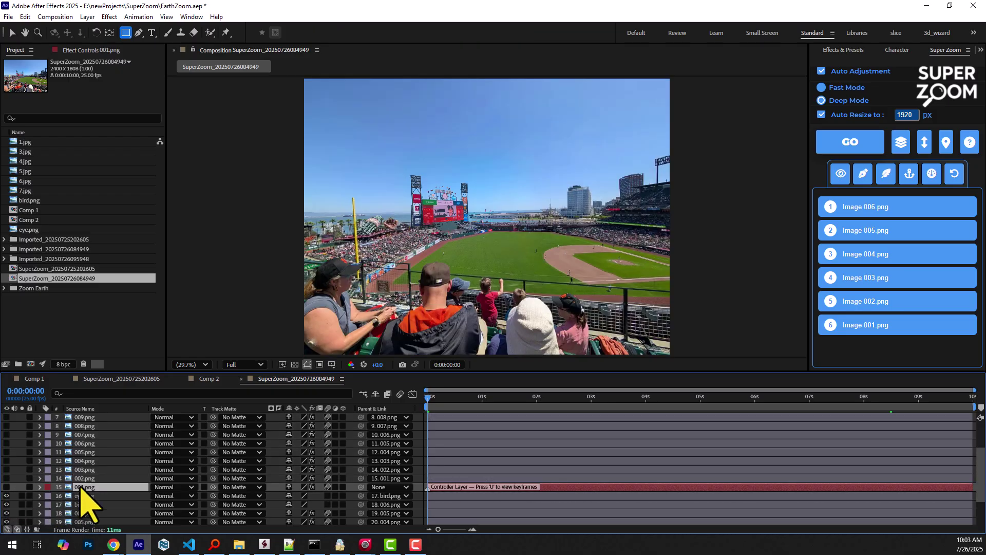
click(8, 487)
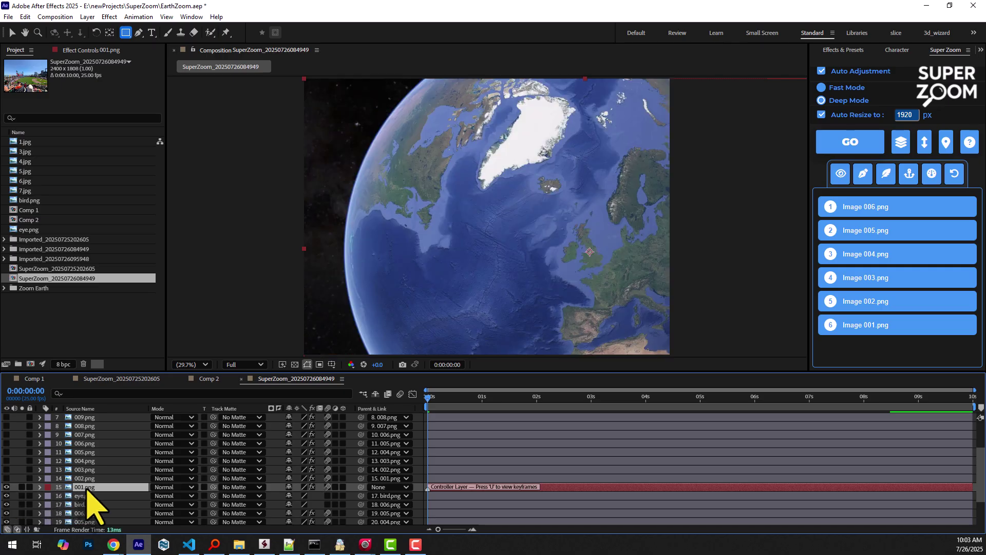
Step: Turn off 001.png's scale animation so the Earth shows as an inset at 8:20
key(u)
alt+click(67, 496)
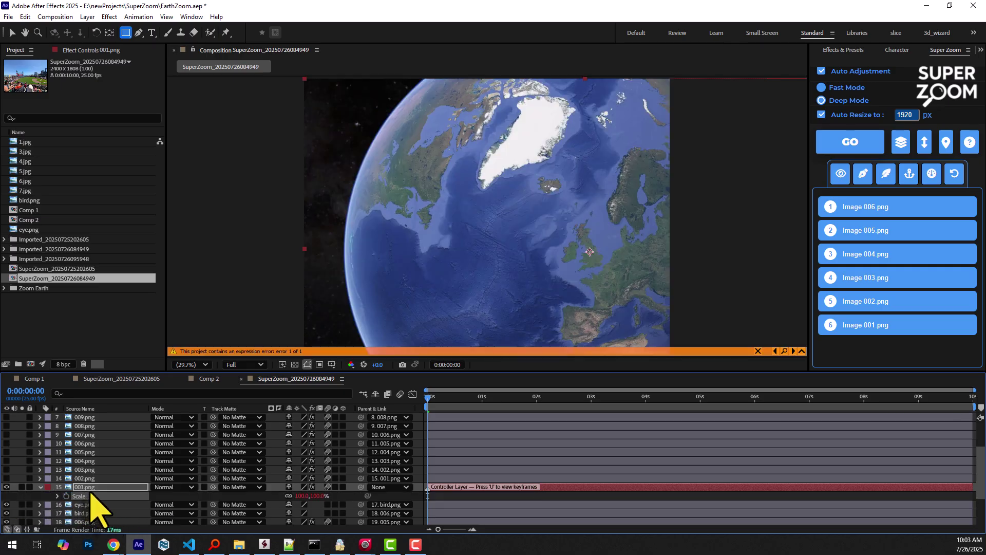
click(66, 496)
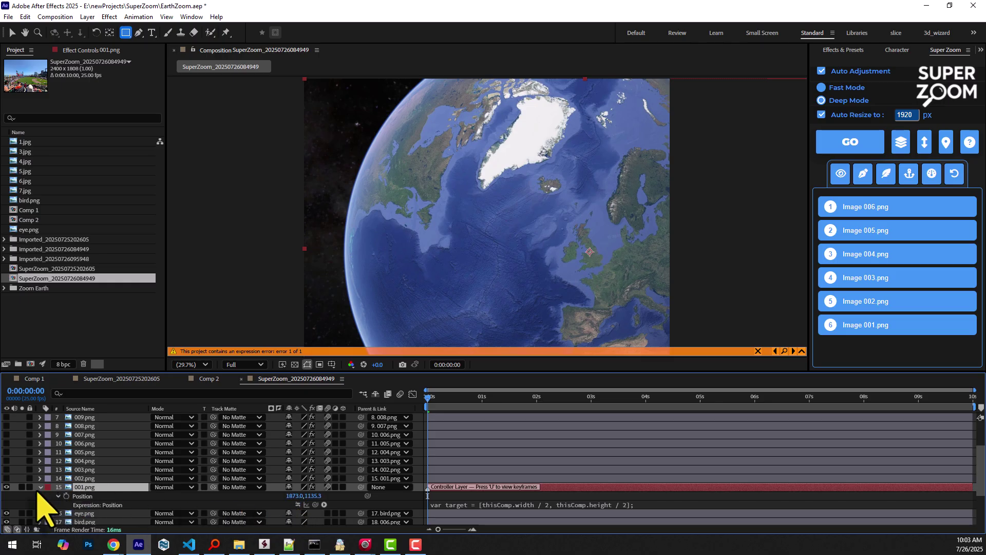
click(40, 488)
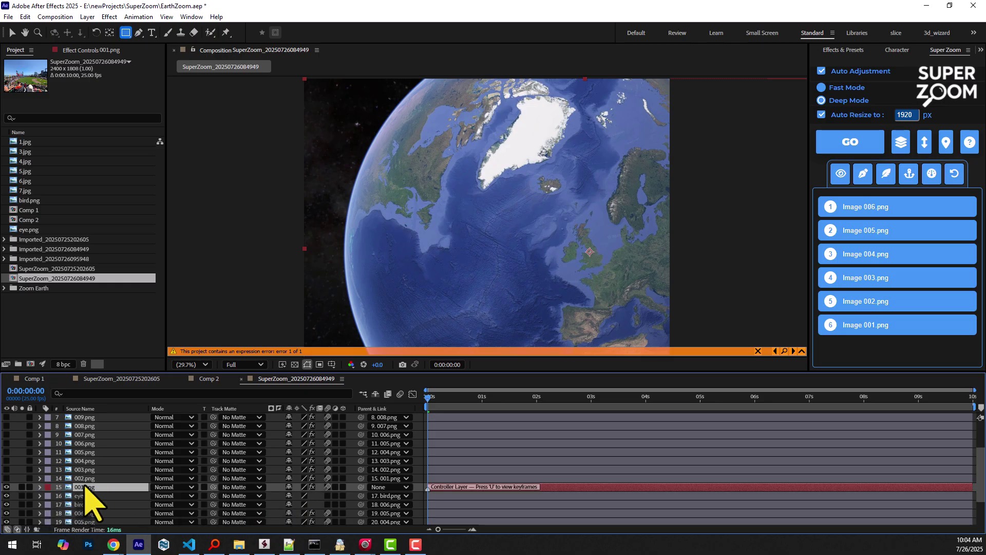
click(40, 488)
Step: Move the Earth layer onto the bird's eye and shrink it to fit the pupil
click(908, 397)
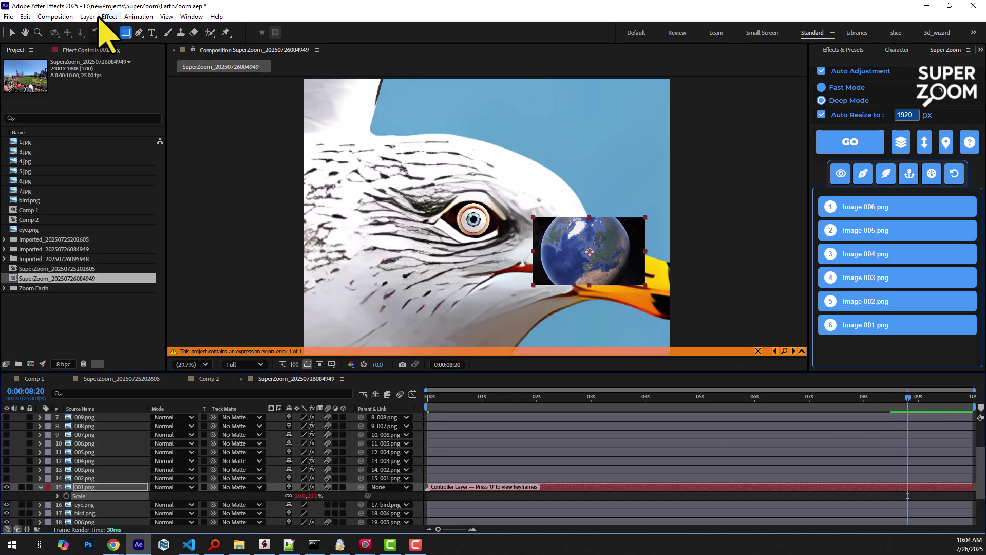
drag(589, 250, 472, 221)
drag(308, 495, 299, 495)
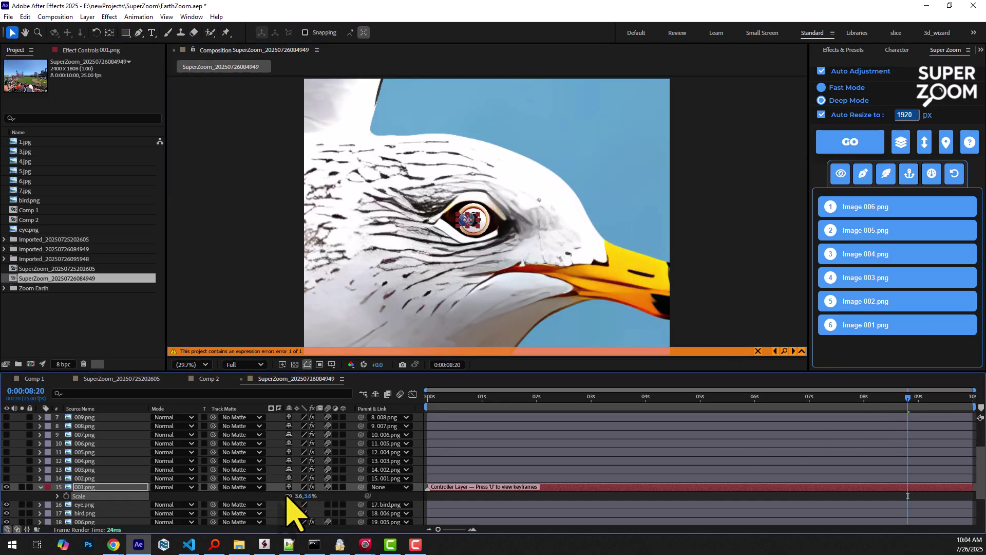
scroll(408, 301, up, 5)
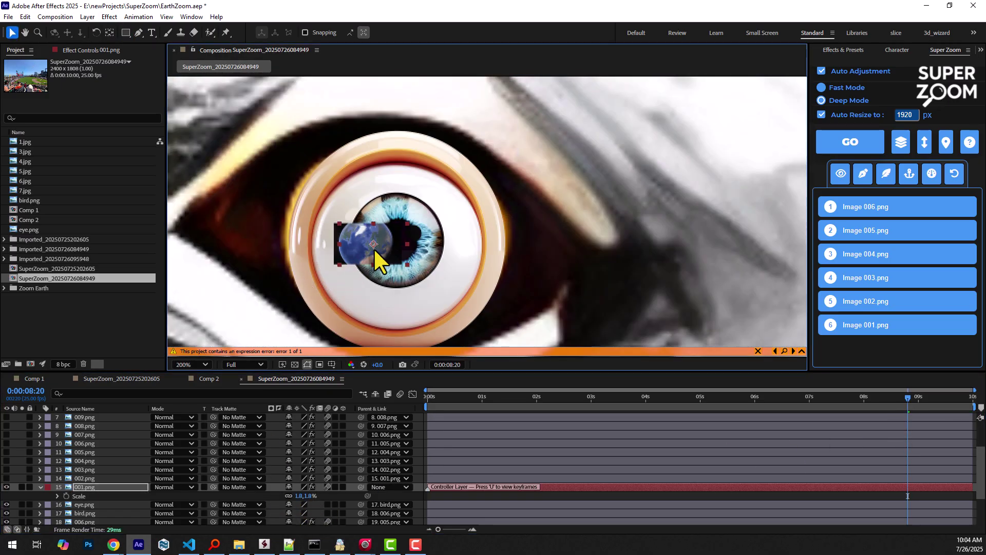
drag(362, 231, 370, 234)
scroll(555, 231, up, 3)
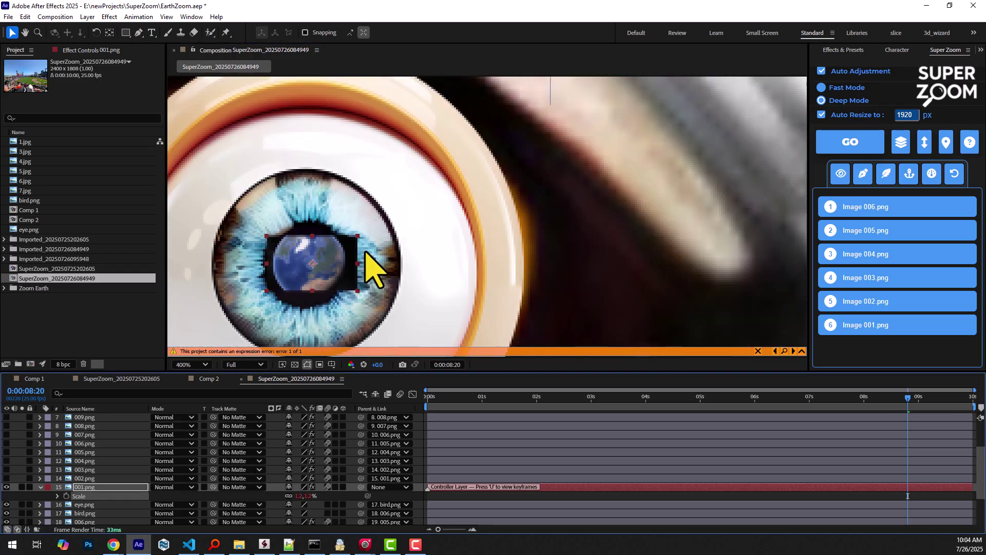
Step: Clip the Earth to a circle in the pupil with an elliptical mask
click(126, 33)
click(165, 55)
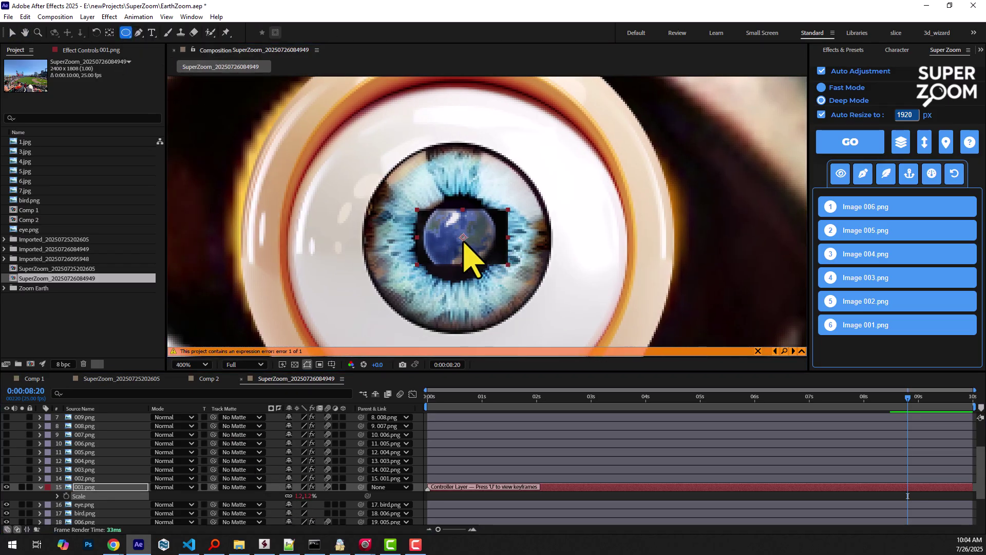
drag(472, 254, 493, 262)
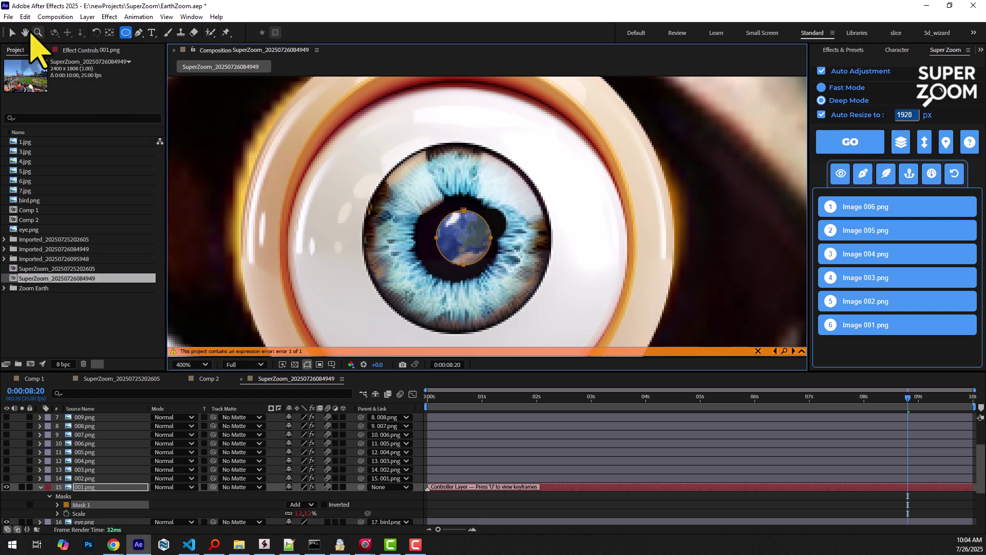
click(13, 32)
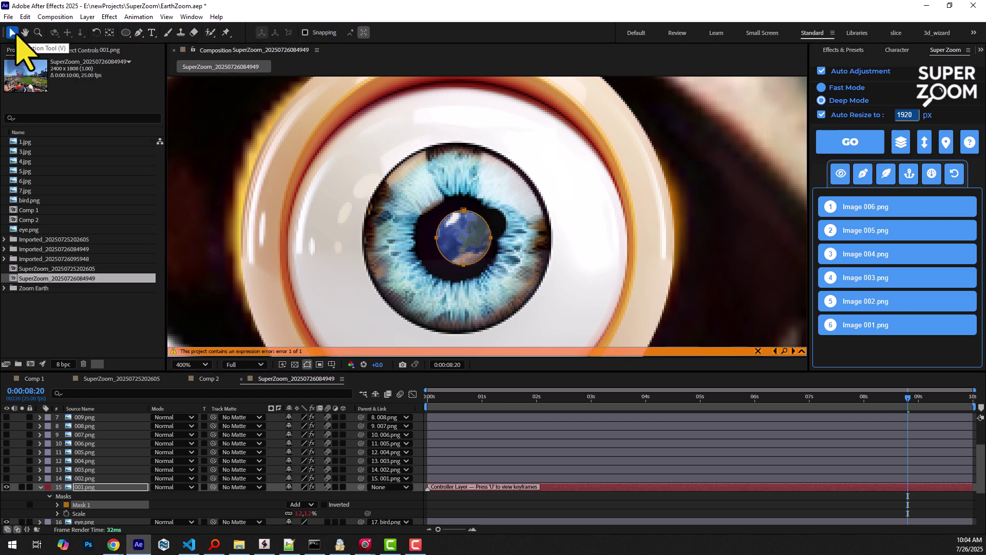
click(463, 248)
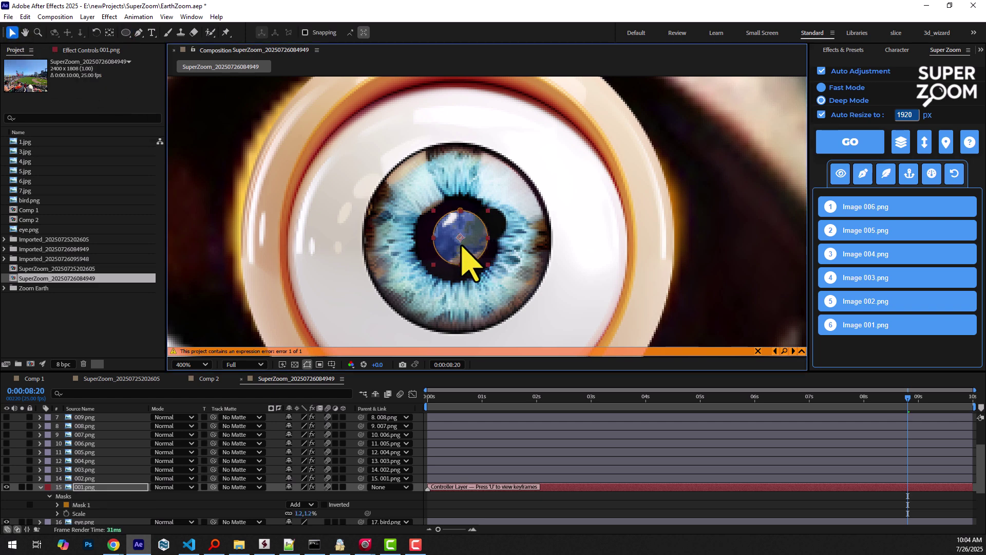
click(40, 486)
scroll(14, 466, up, 3)
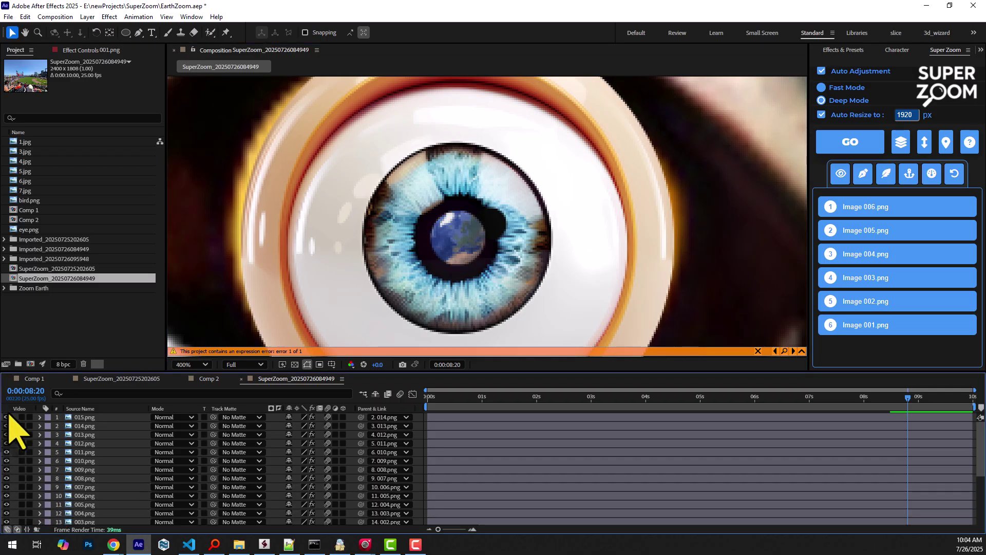
Step: Refresh the SuperZoom sequence, scrub back to the start, and play the zoom preview
click(909, 174)
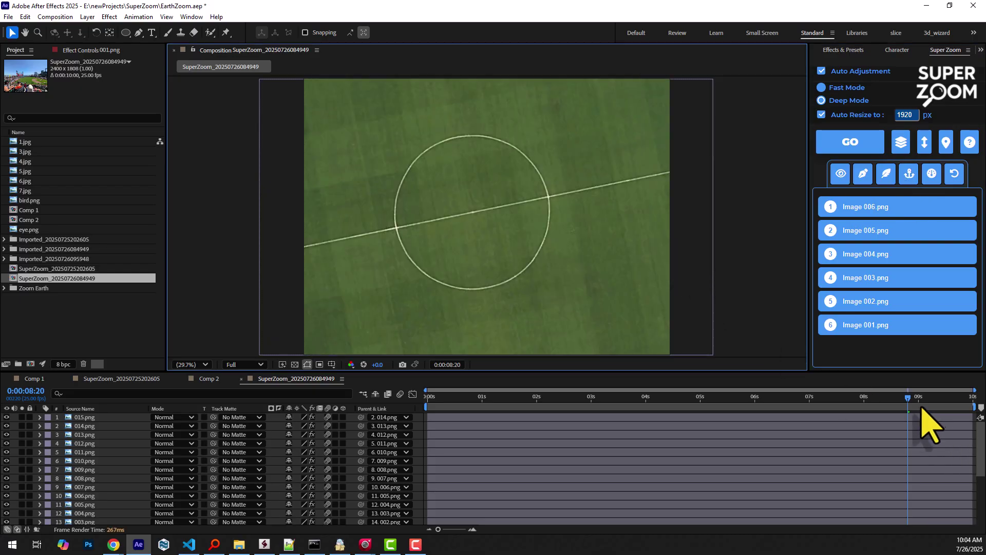
drag(909, 398, 429, 398)
key(space)
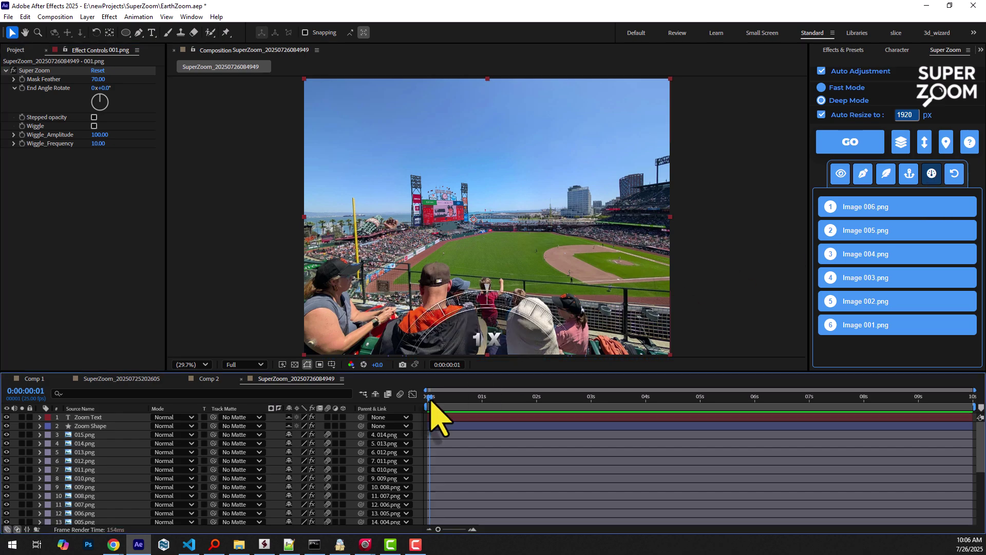
Step: Scrub the zoom counter up to 78.5B X, then remove the Zoom Text and Shape layers
drag(429, 398, 929, 397)
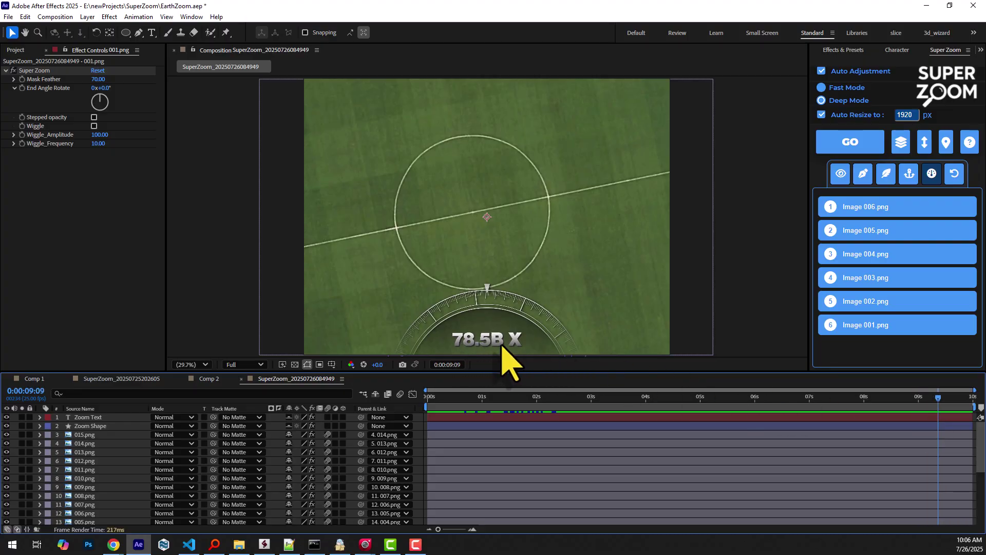
click(954, 175)
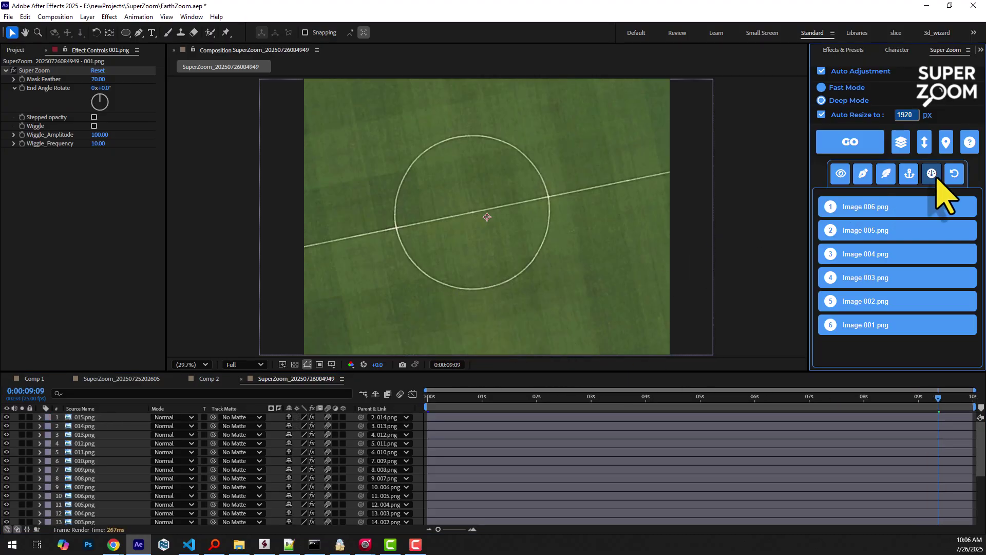
click(829, 398)
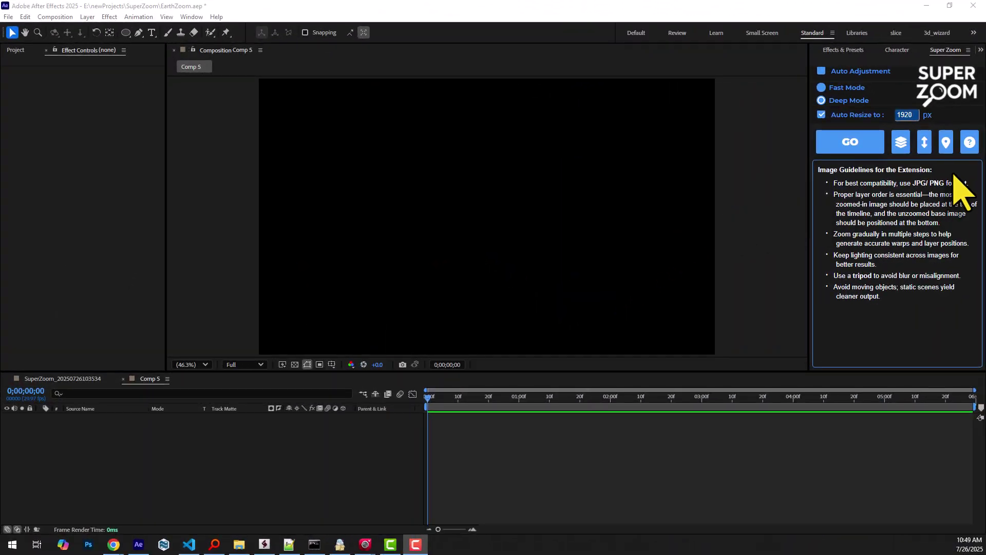
Step: Download satellite images for GPS coordinates 53.463493, -2.292279
click(947, 143)
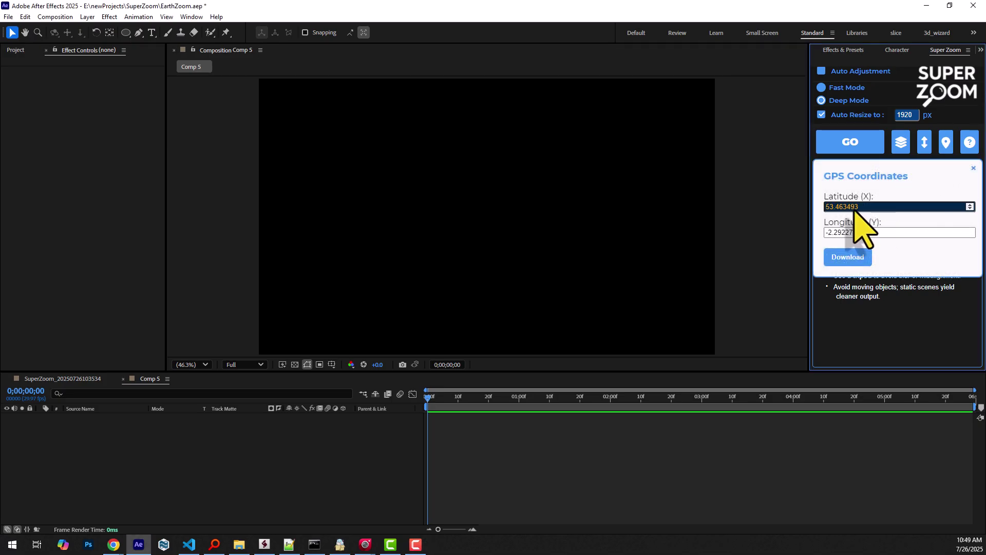
click(849, 263)
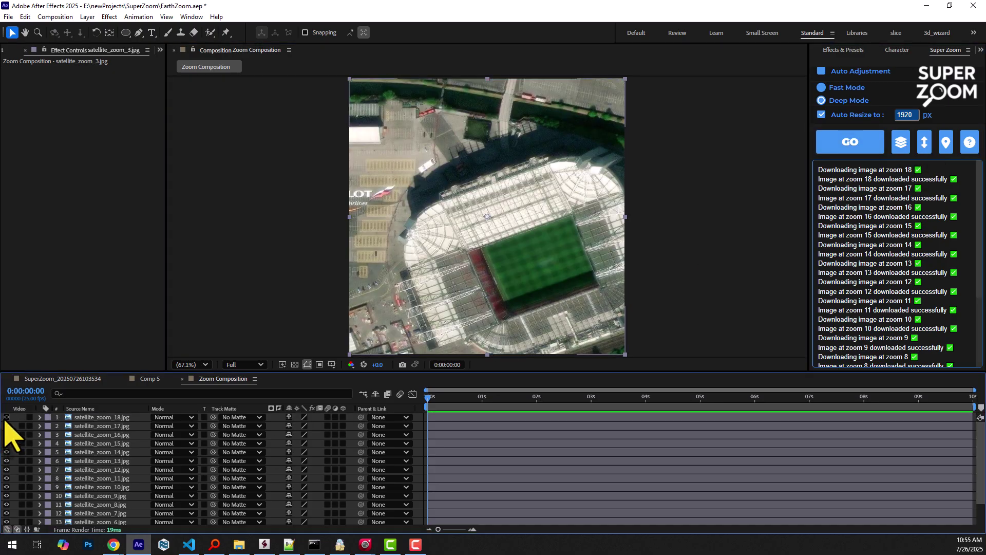
Step: Toggle the top satellite layers' visibility off and on to compare them
click(7, 416)
click(7, 426)
click(7, 435)
click(8, 417)
Step: Generate the Super Zoom animation and preview it zooming from Europe to the stadium
click(840, 145)
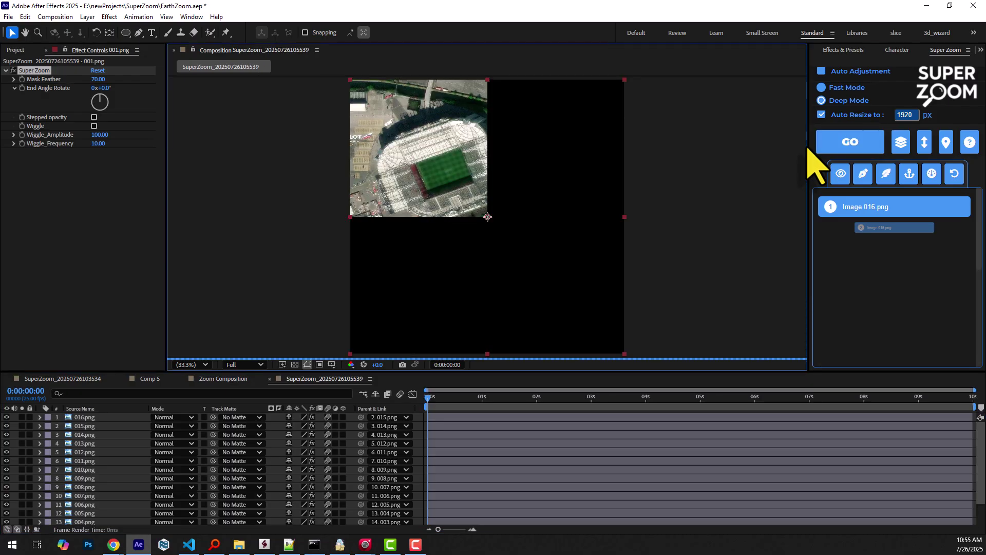
mouse_move(430, 398)
mouse_down()
mouse_move(543, 401)
mouse_move(429, 397)
mouse_up()
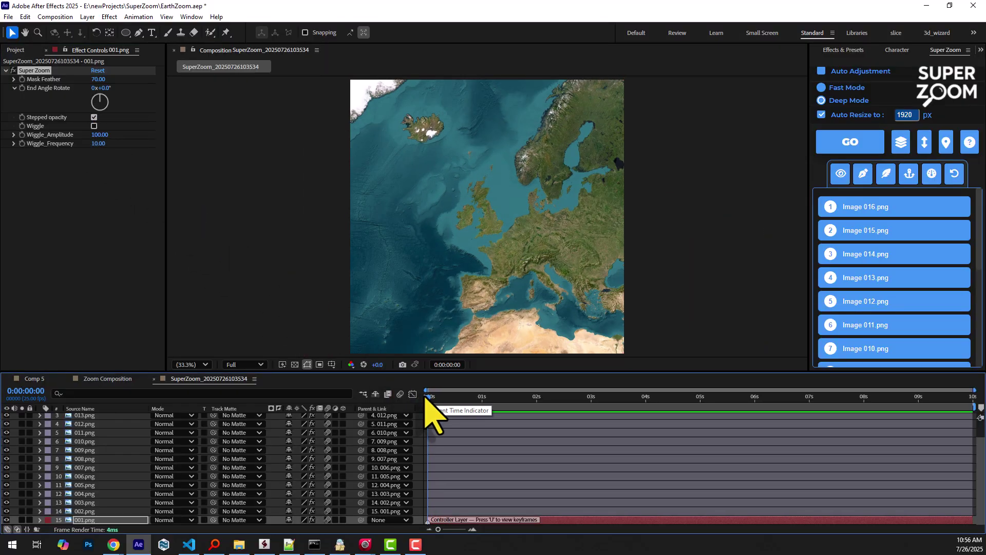
key(space)
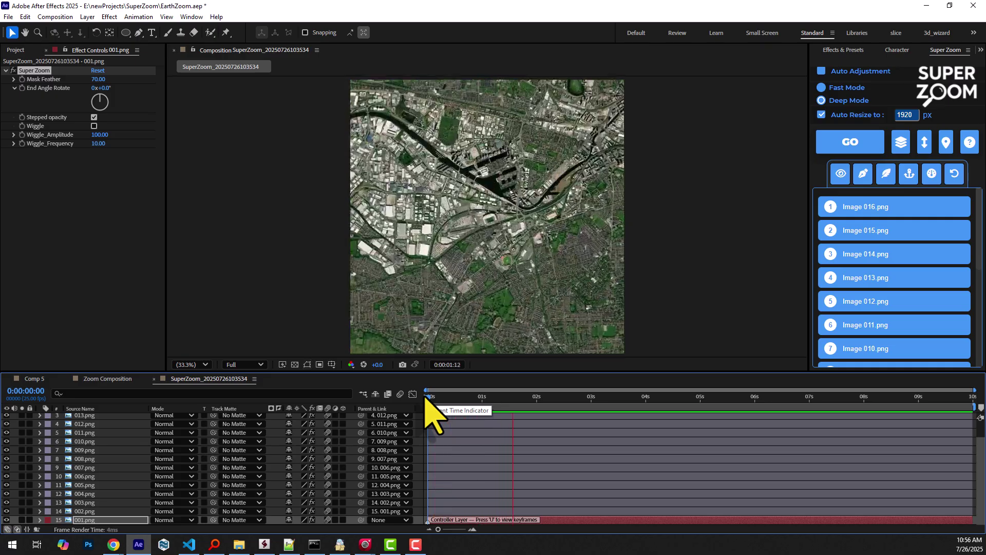